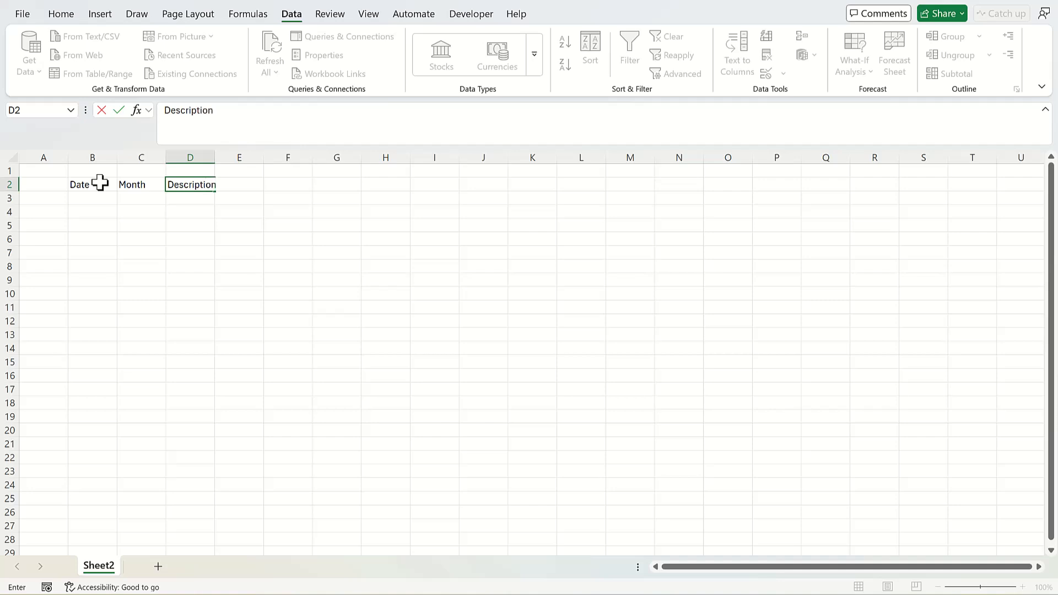
- Add the headers Income in E2 and Outgoing in F2, and widen columns D and E
text(Income)
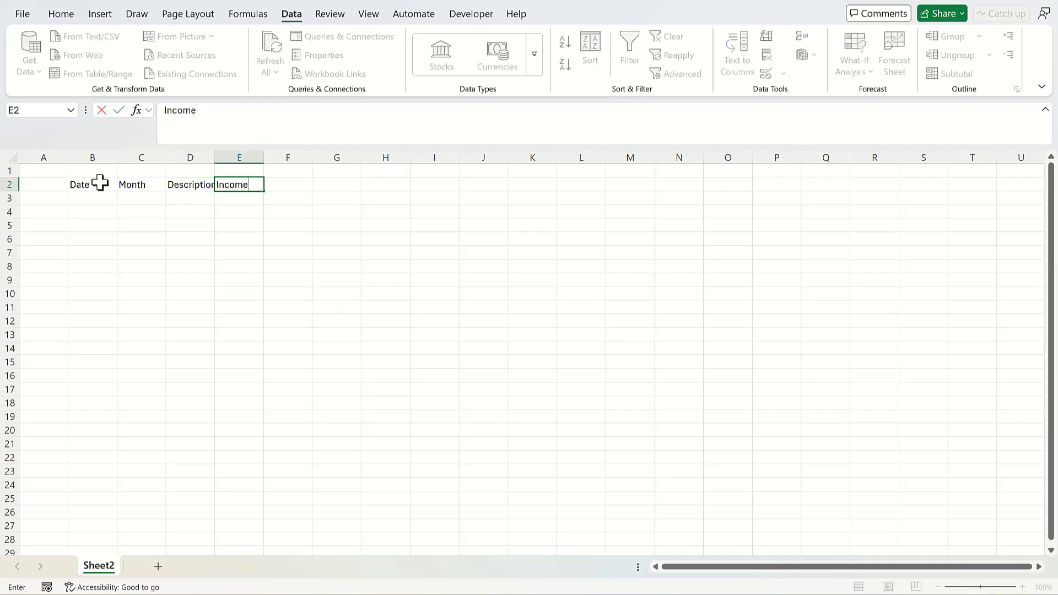
key(Tab)
text(Outgoing)
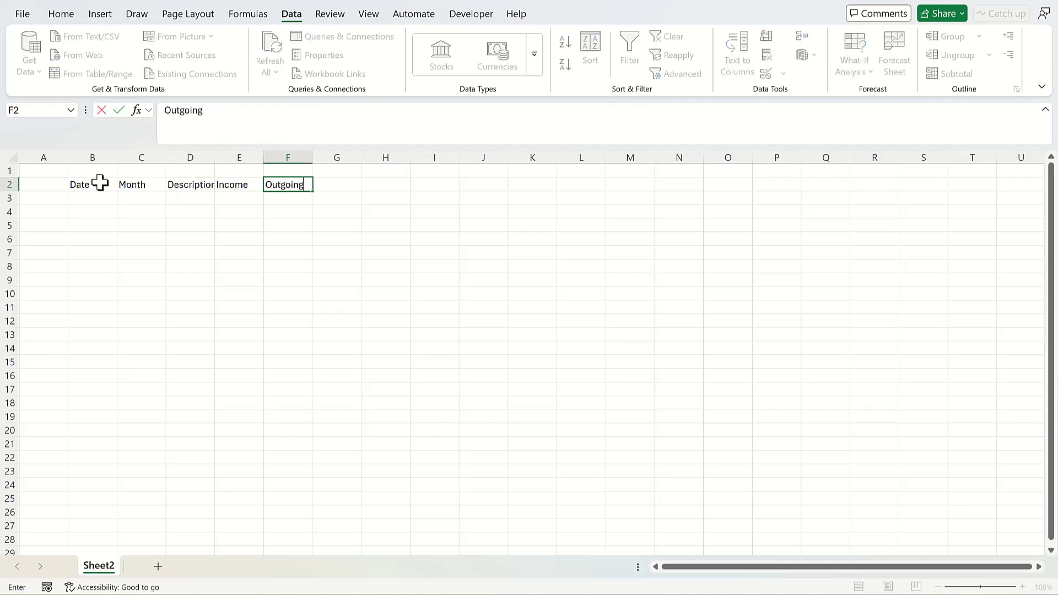
key(Tab)
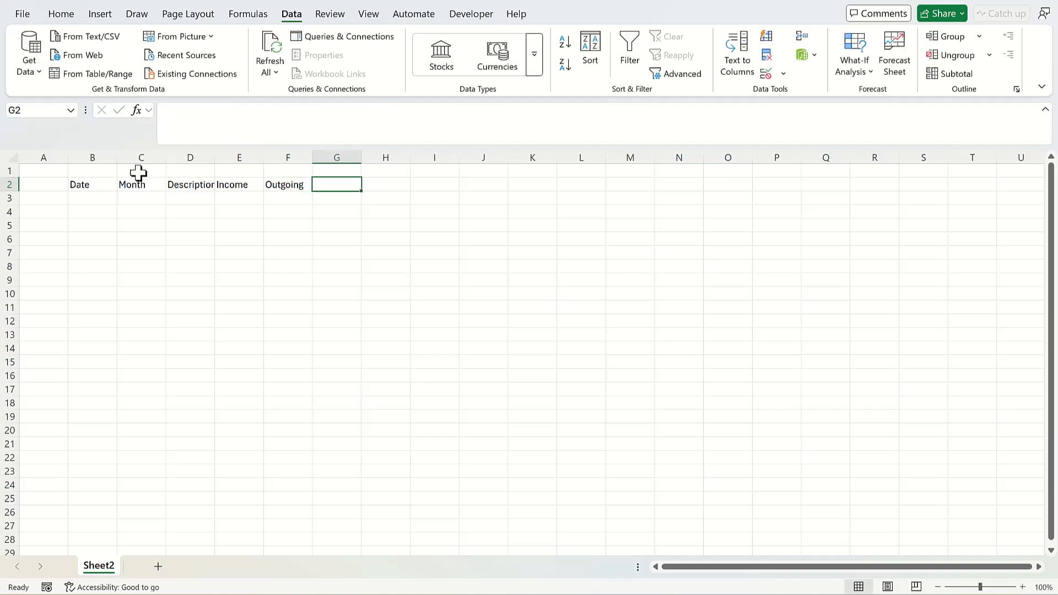
drag(264, 159, 328, 160)
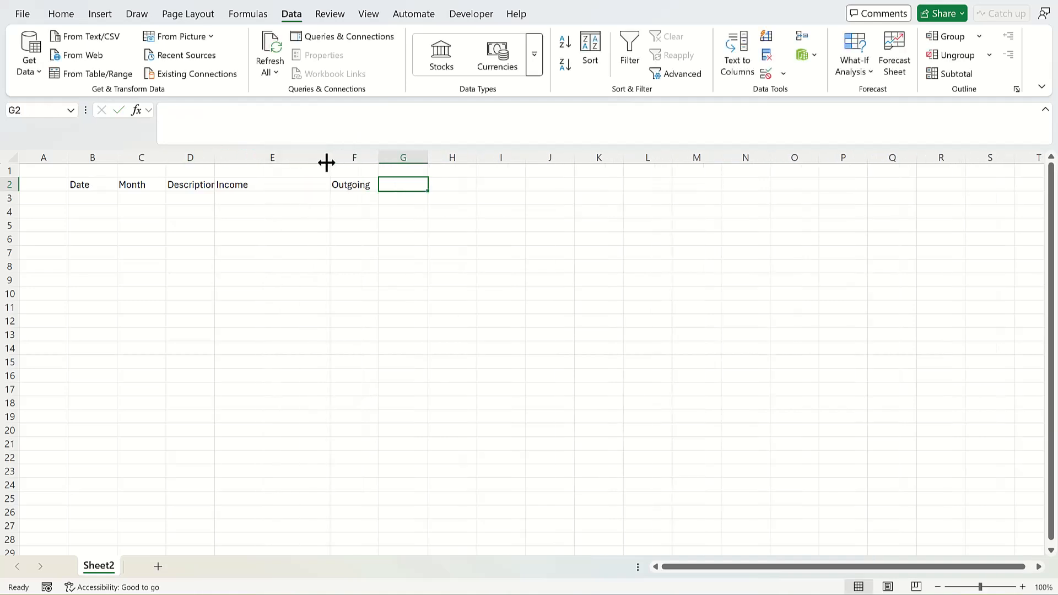
drag(215, 160, 297, 156)
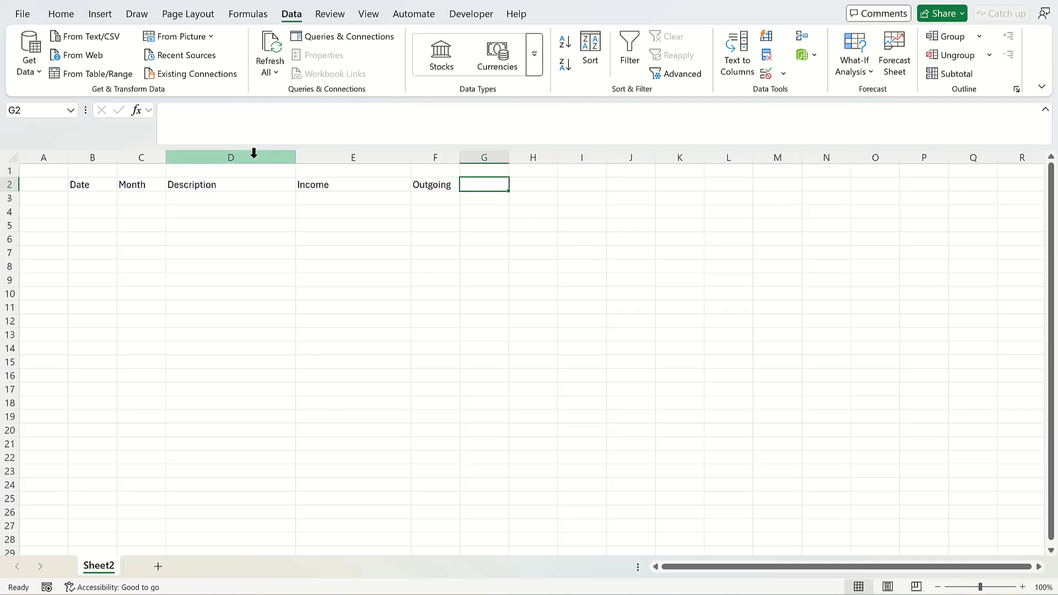
- Enter the date 02/01/2025 in B3 under the Date header
click(83, 203)
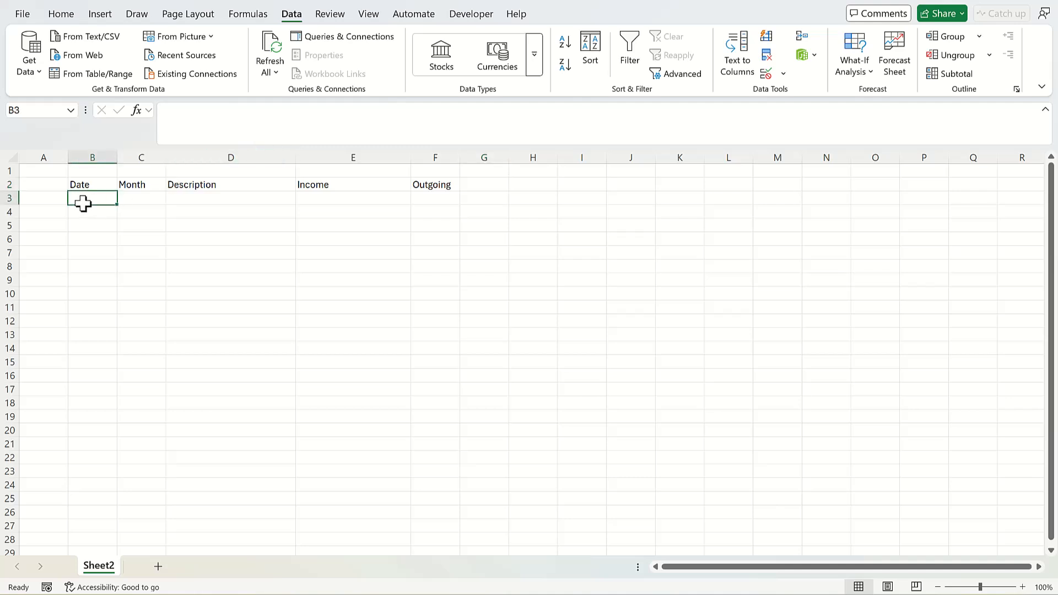
text(2/1)
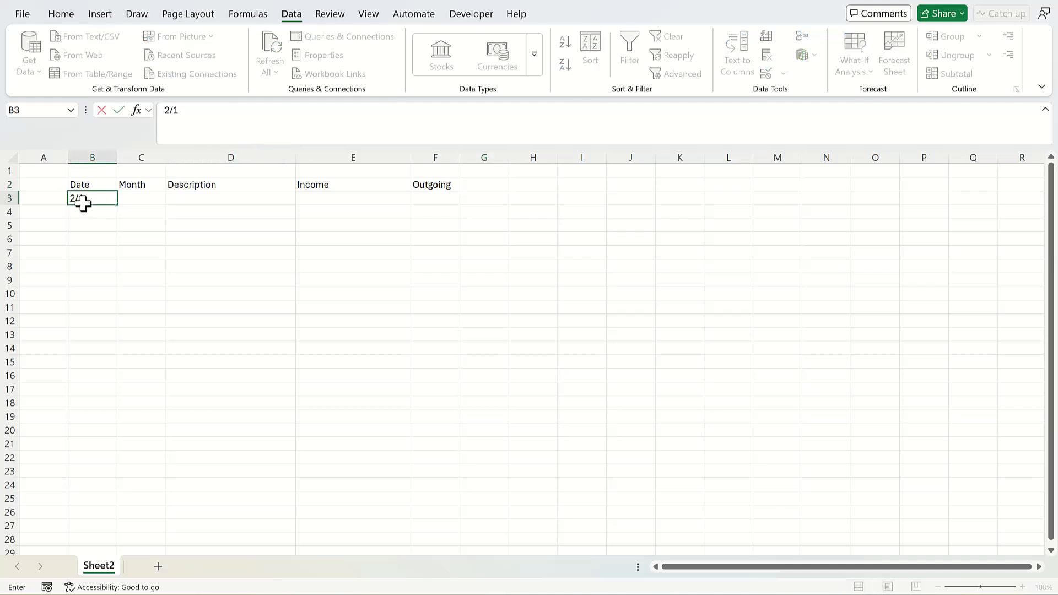
text(/01/2025)
key(Tab)
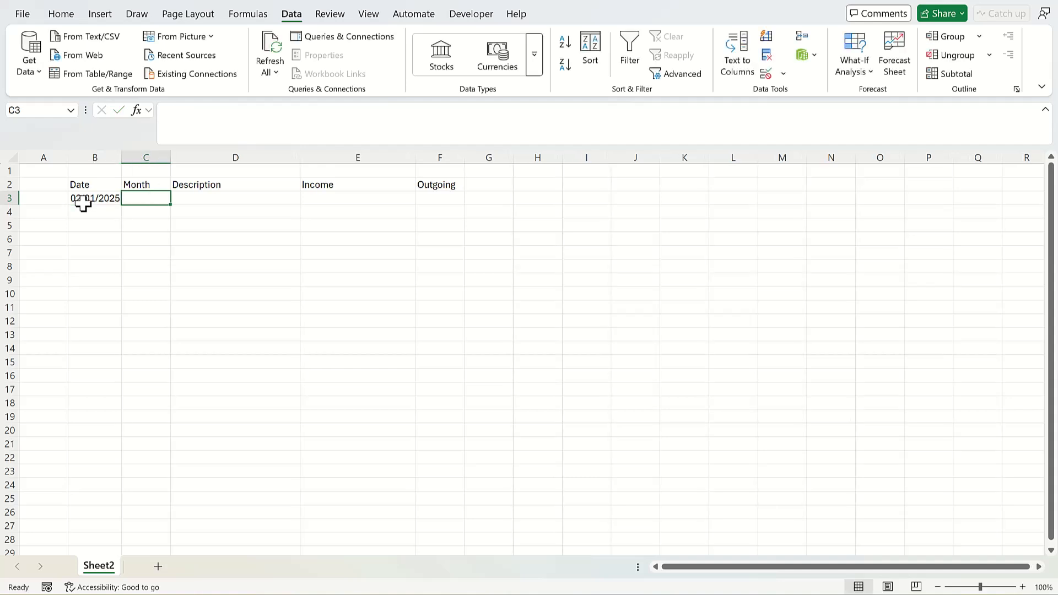
- Calculate the month number in C3 from the date in B3 with the MONTH function
text(=moh)
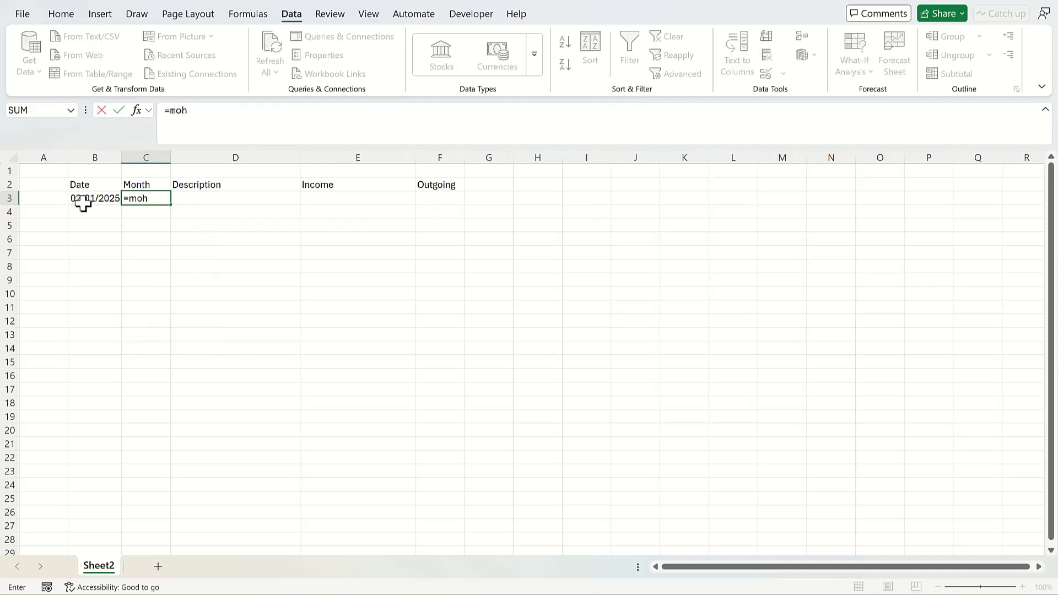
key(BackSpace)
text(nt)
key(Tab)
click(82, 203)
key(Return)
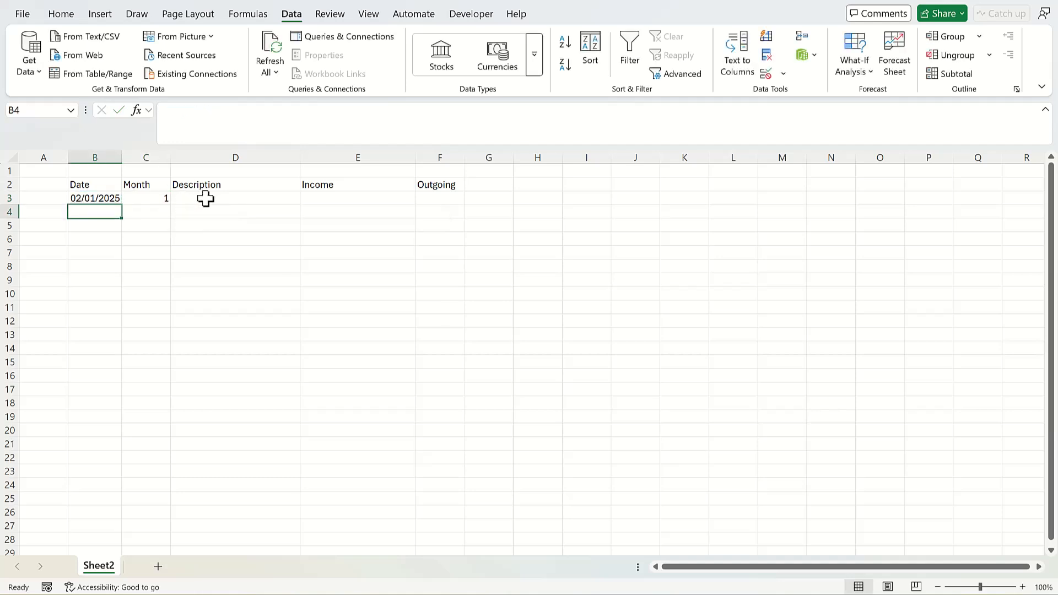
- Complete row 3 with the description Income1, an income of 1500 and an outgoing of 0
click(218, 201)
text(Inc)
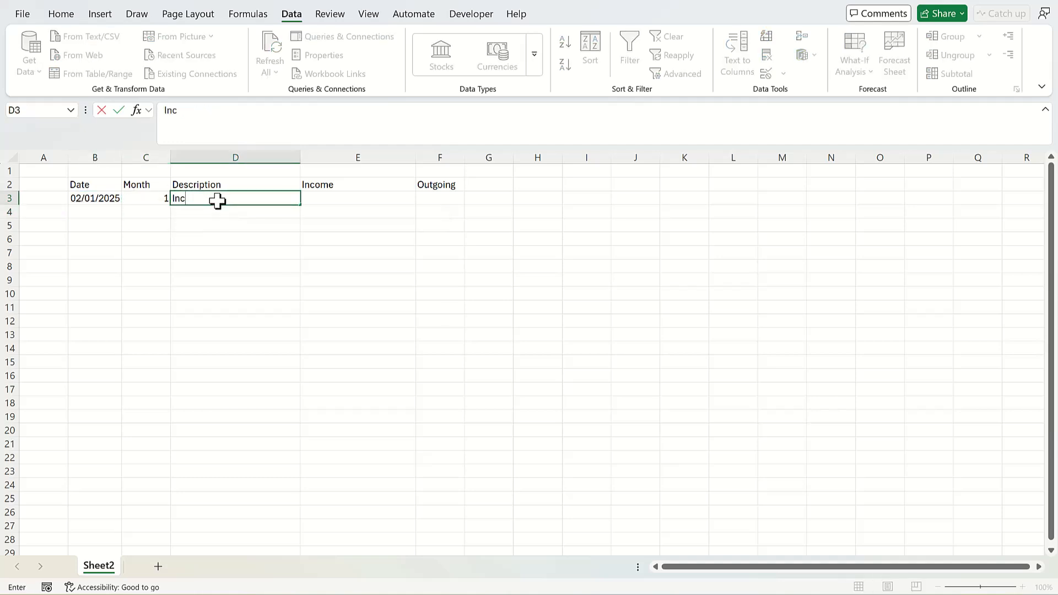
text(ome1)
key(Tab)
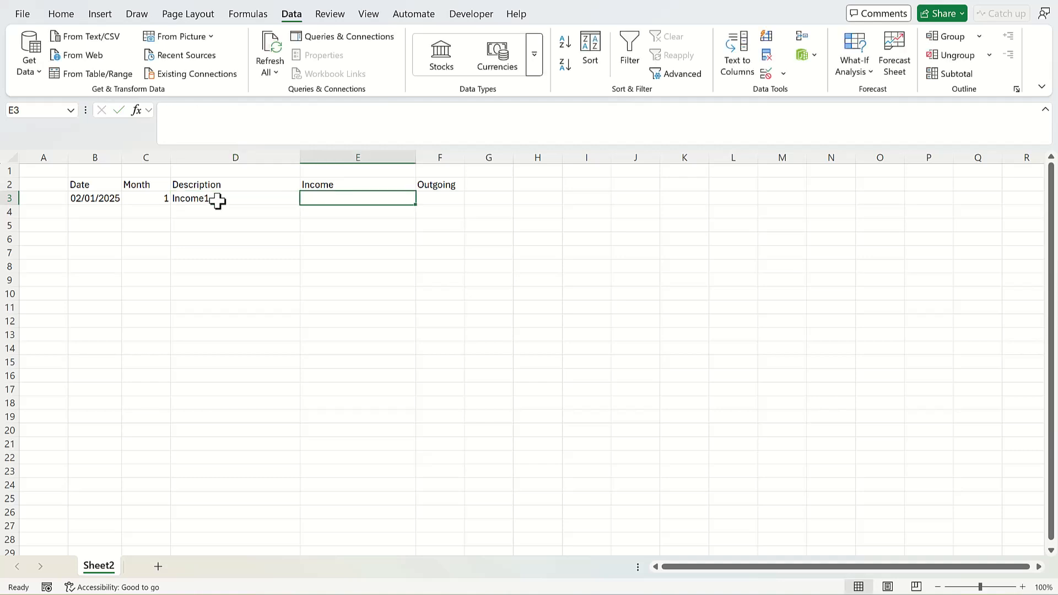
text(1500)
key(Tab)
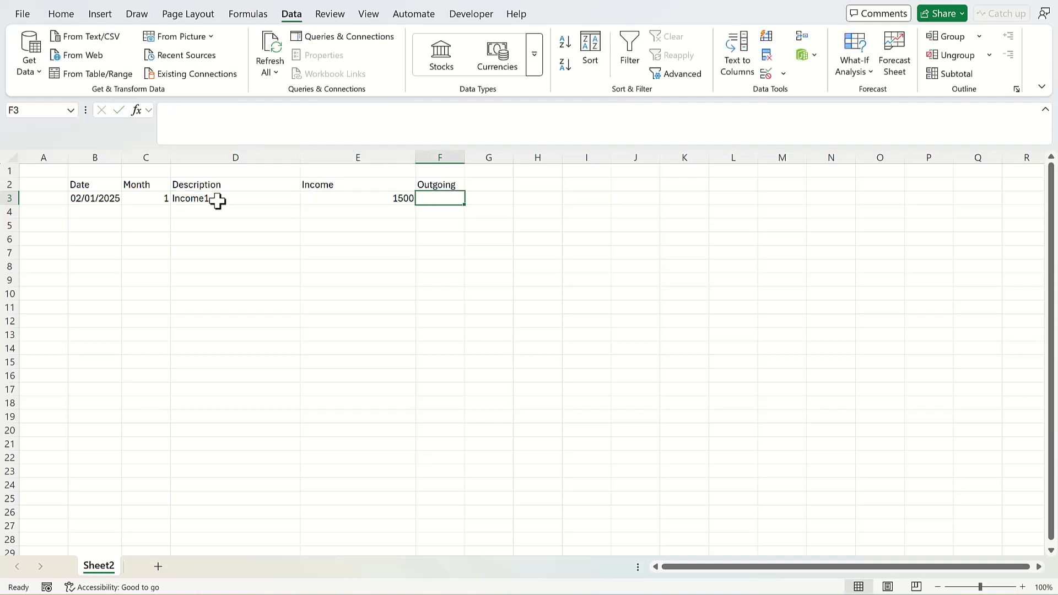
text(0)
key(Return)
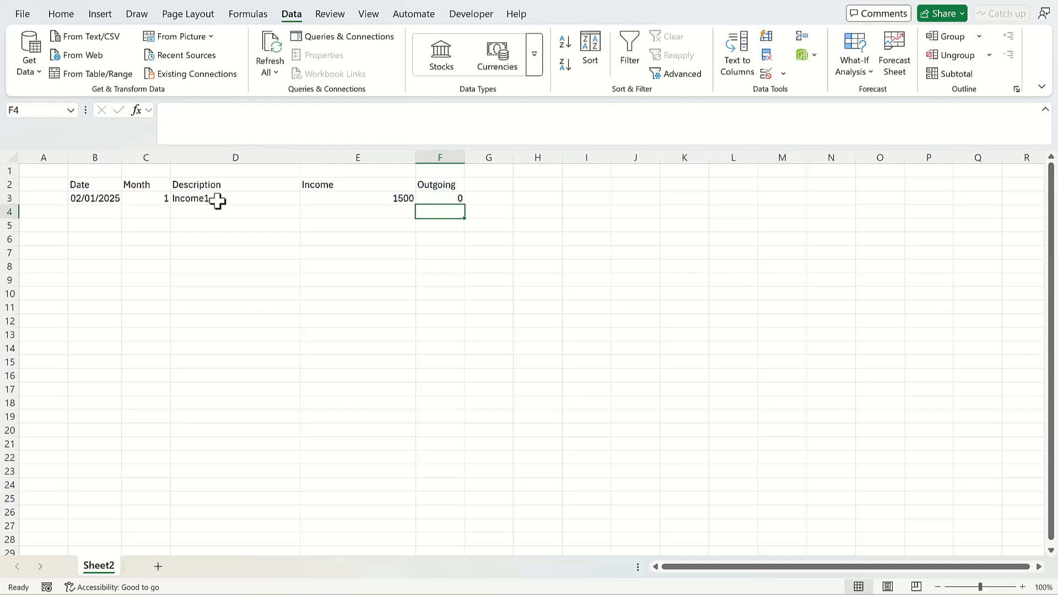
- Convert the range B2:F3 into a table with headers and apply the green table style with light grid lines
drag(443, 202, 108, 189)
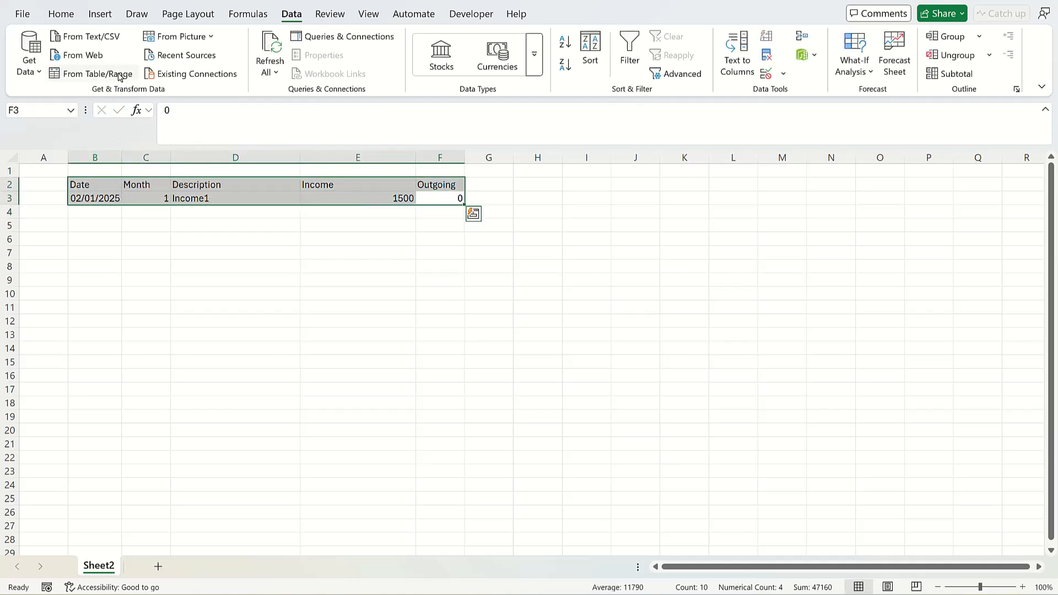
click(100, 18)
click(135, 55)
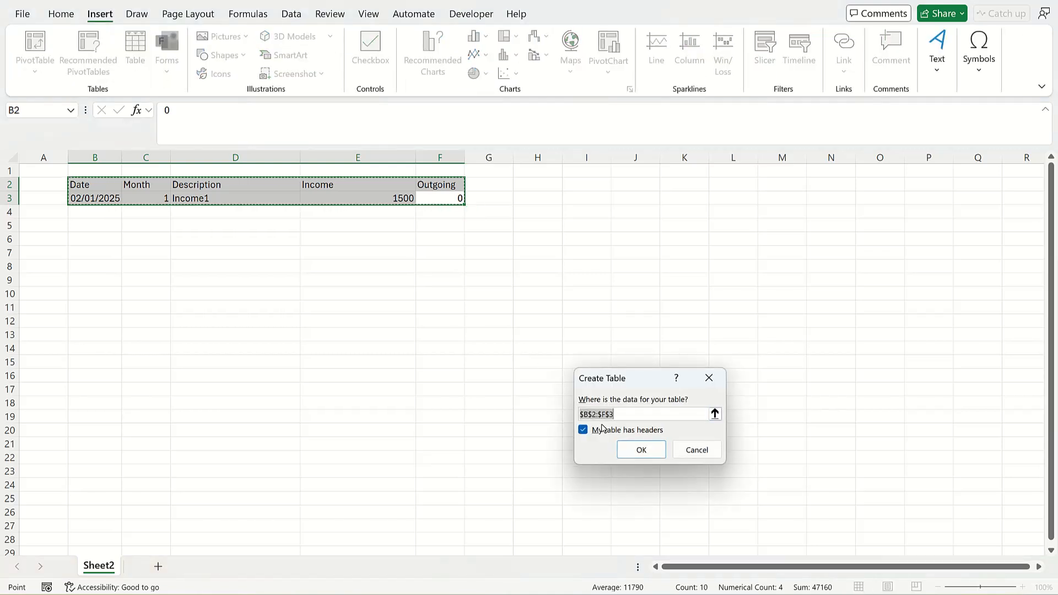
click(644, 451)
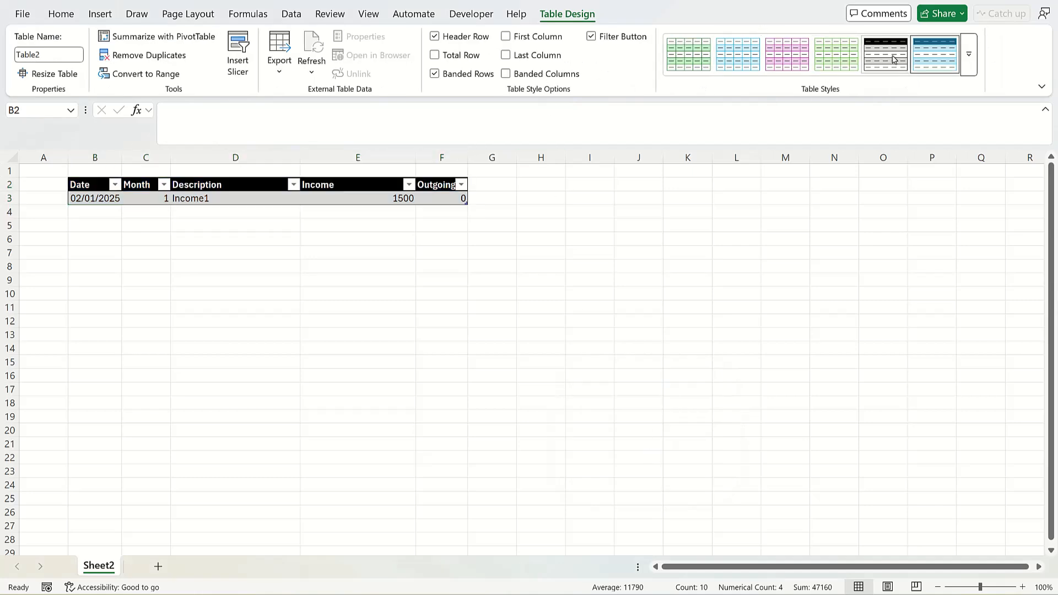
click(933, 65)
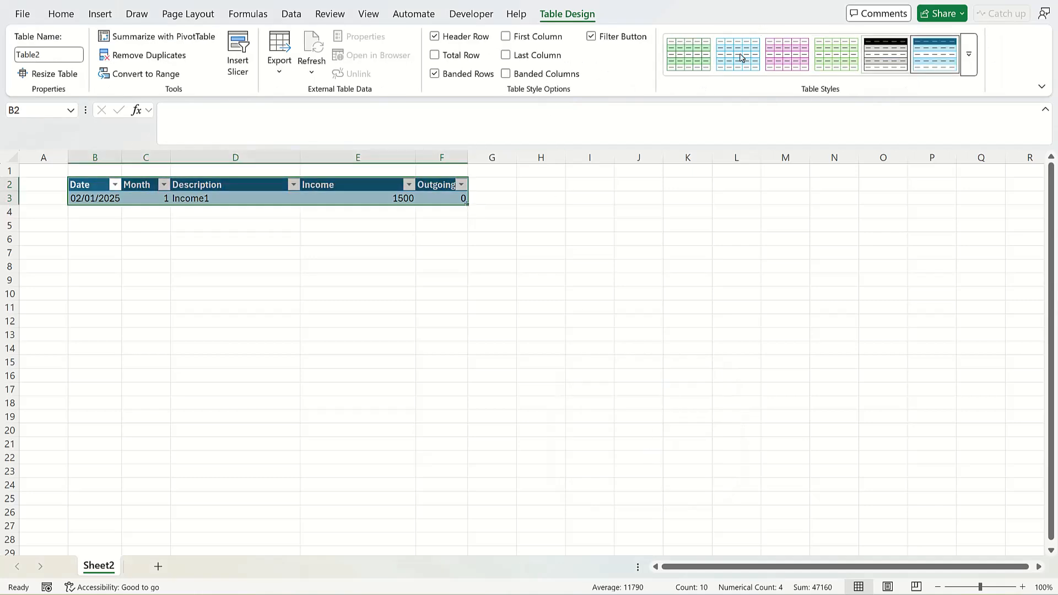
click(689, 57)
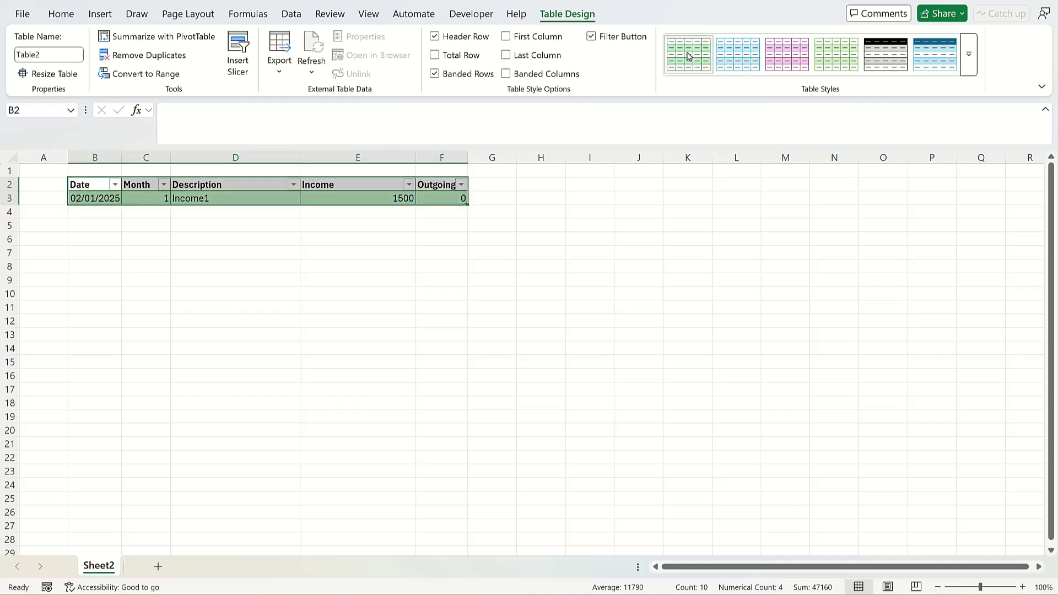
- Add a table row dated 02/02/2025 with the description Income2, income 1600 and outgoing 0
click(454, 199)
key(Tab)
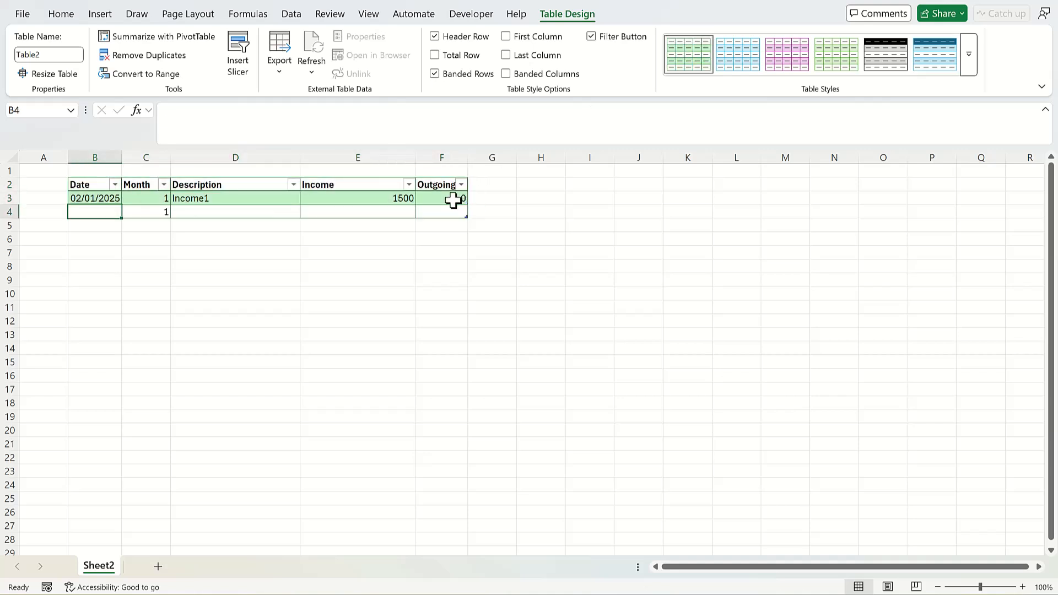
text(2/)
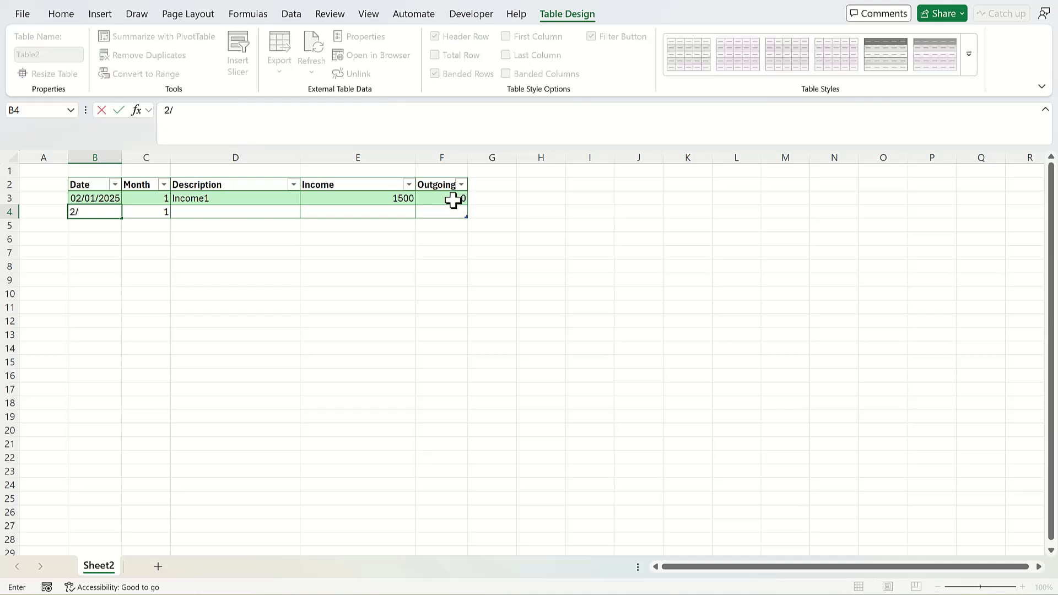
text(02/2025)
key(Tab)
key(Tab)
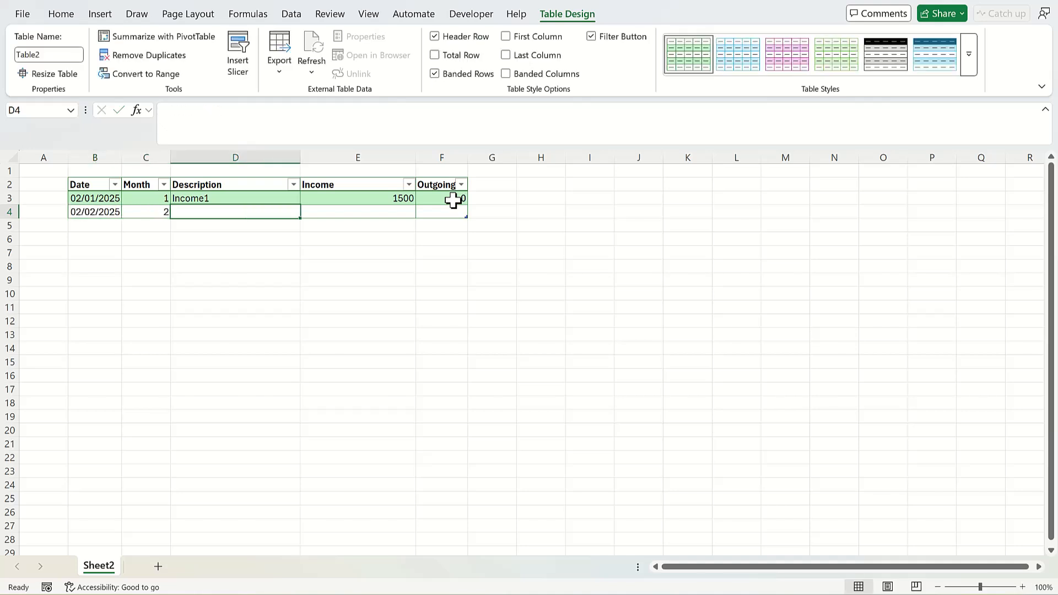
text(Incom)
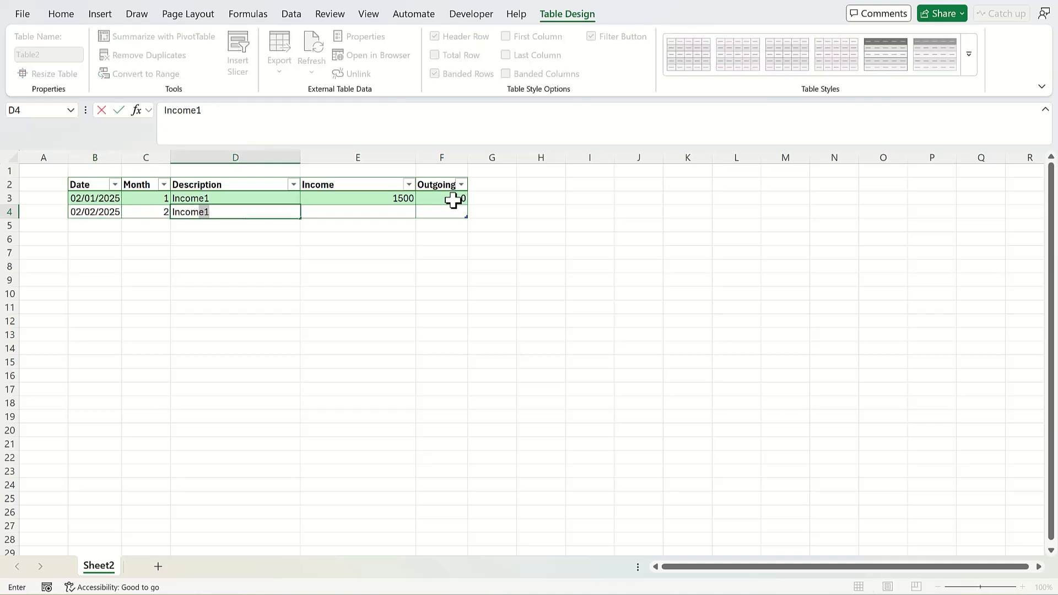
text(e2)
key(Tab)
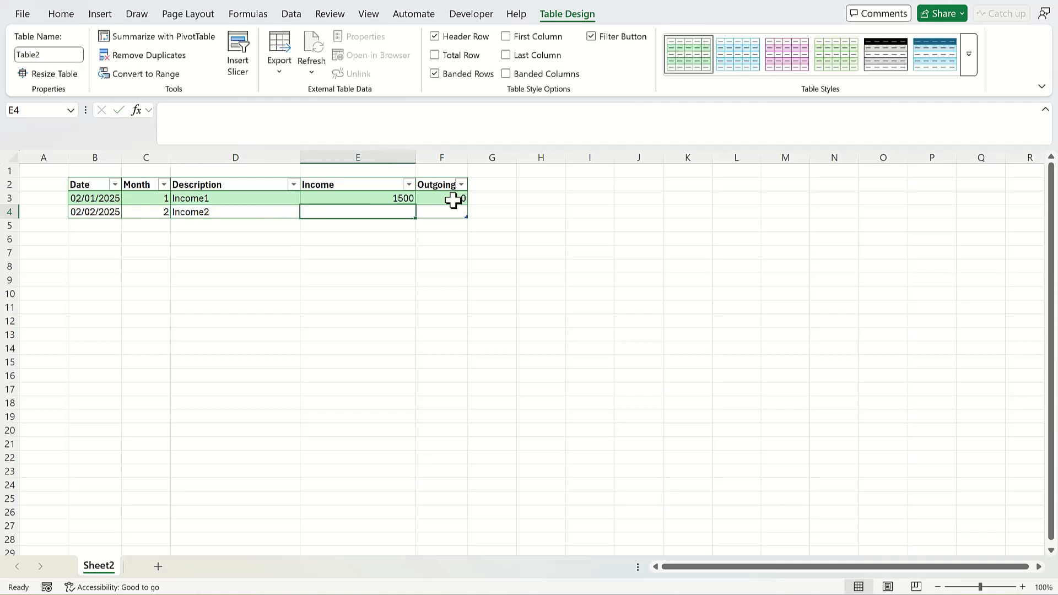
text(1600)
key(Tab)
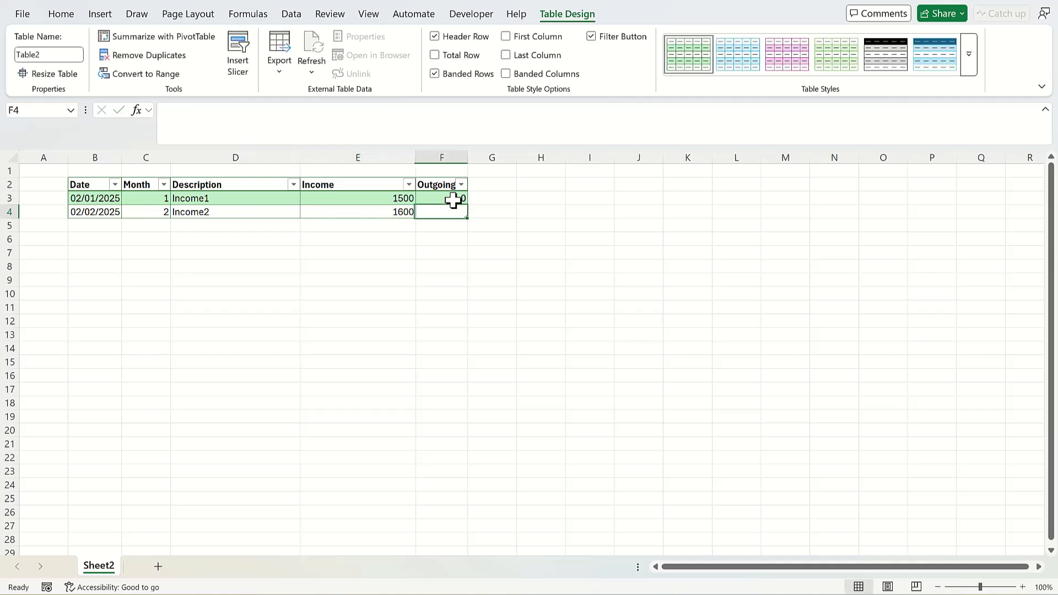
text(0)
- Add a table row dated 02/02/2025 with the description Debt1, income 0 and outgoing 200
key(Tab)
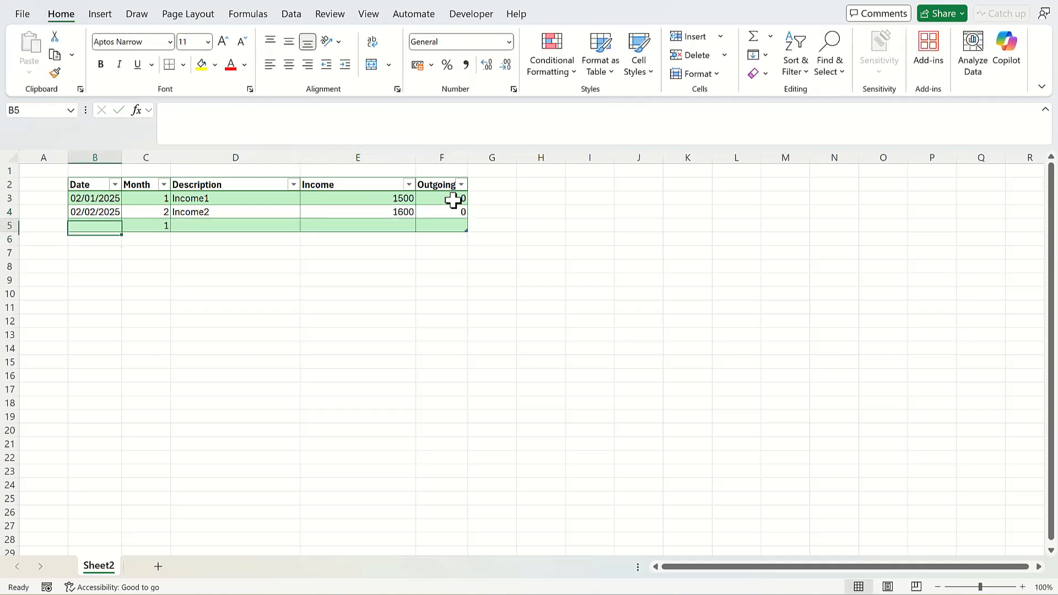
text(2/02/2025)
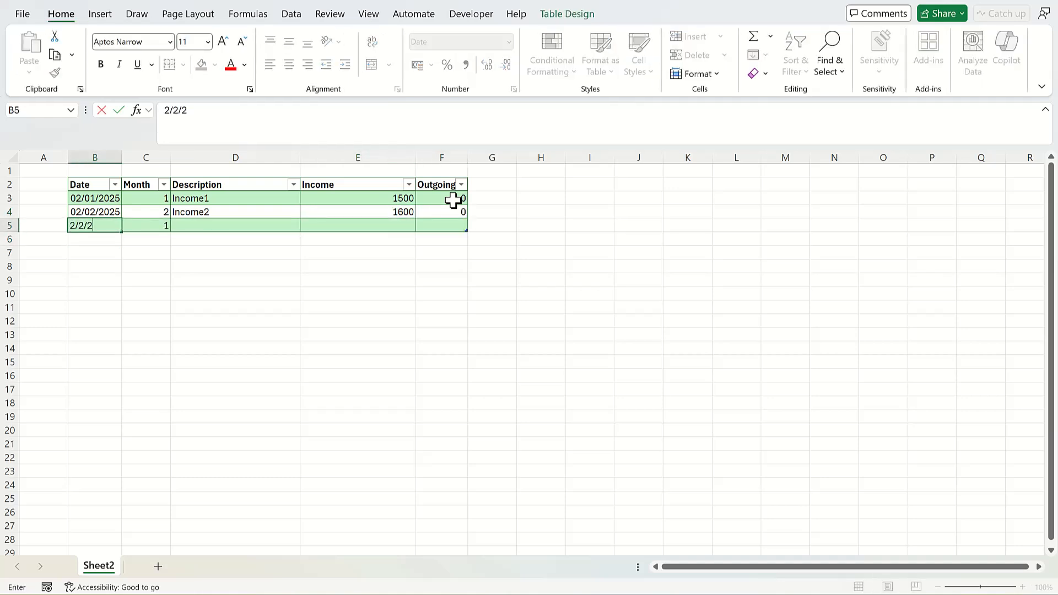
key(Tab)
text(D)
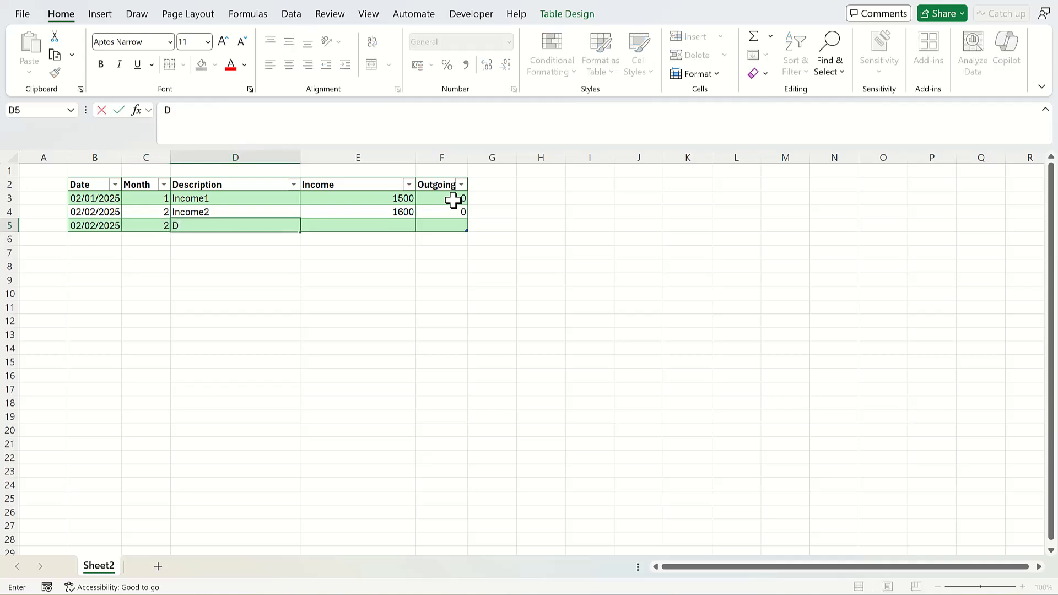
text(ebt1)
key(Tab)
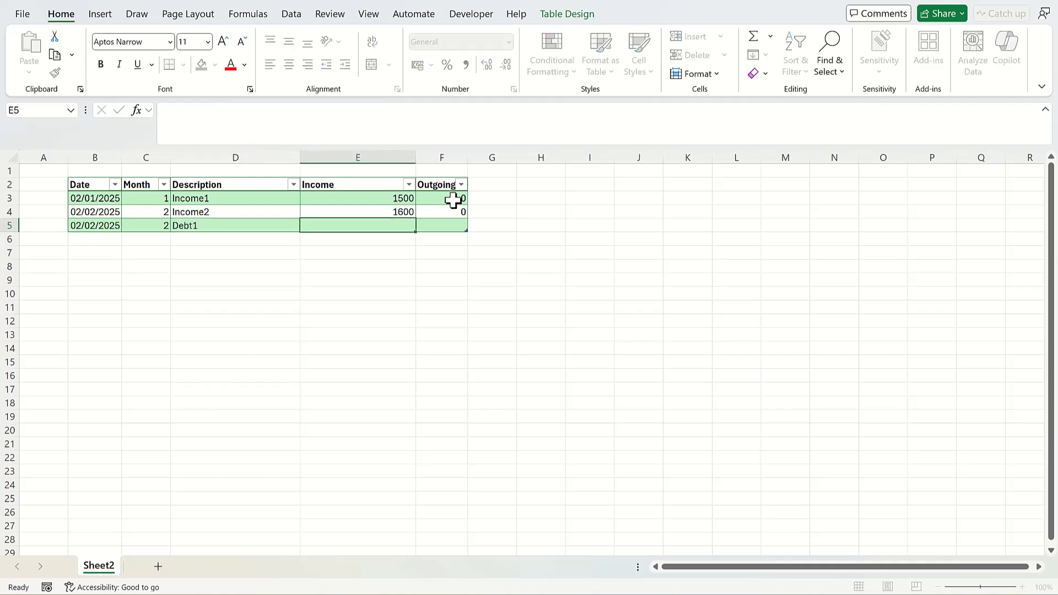
text(2)
key(BackSpace)
text(0)
key(Tab)
text(200)
- Add a table row dated 02/03/2025 with the description Debt2, income 0 and outgoing 200
key(Tab)
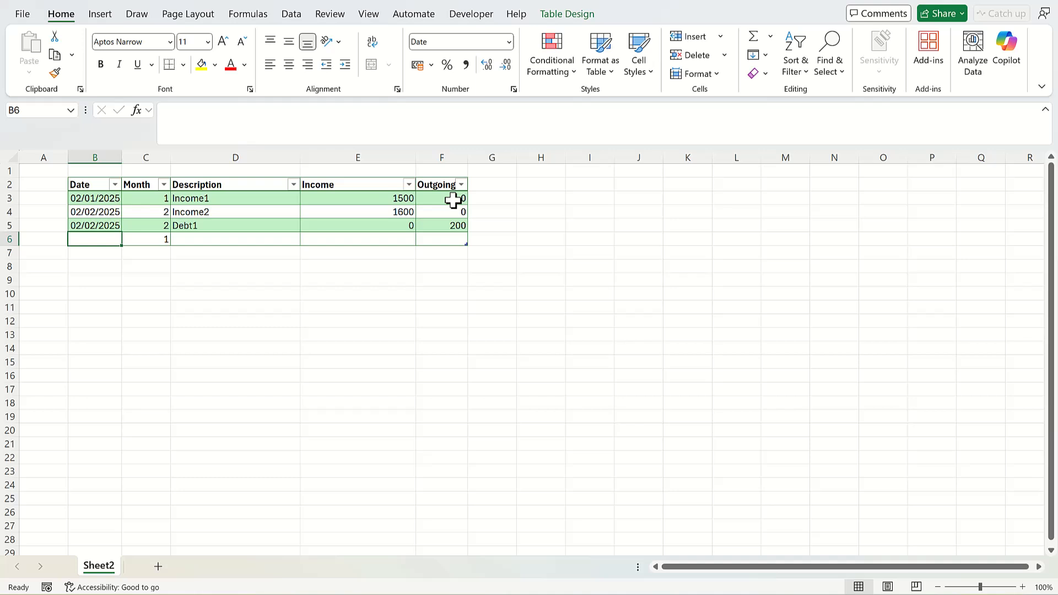
text(2)
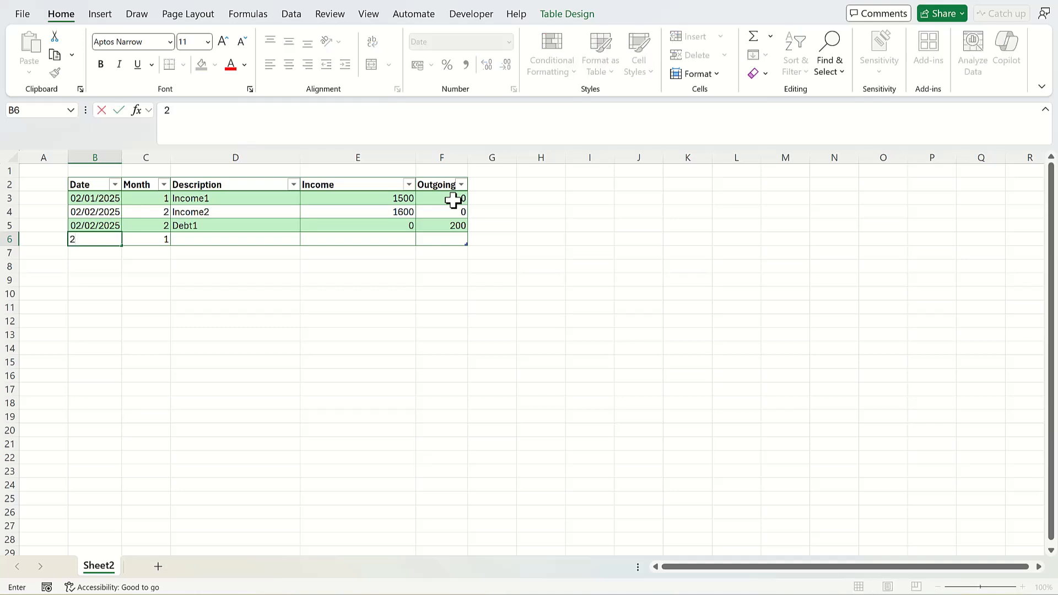
text(/3/25)
key(Tab)
key(Tab)
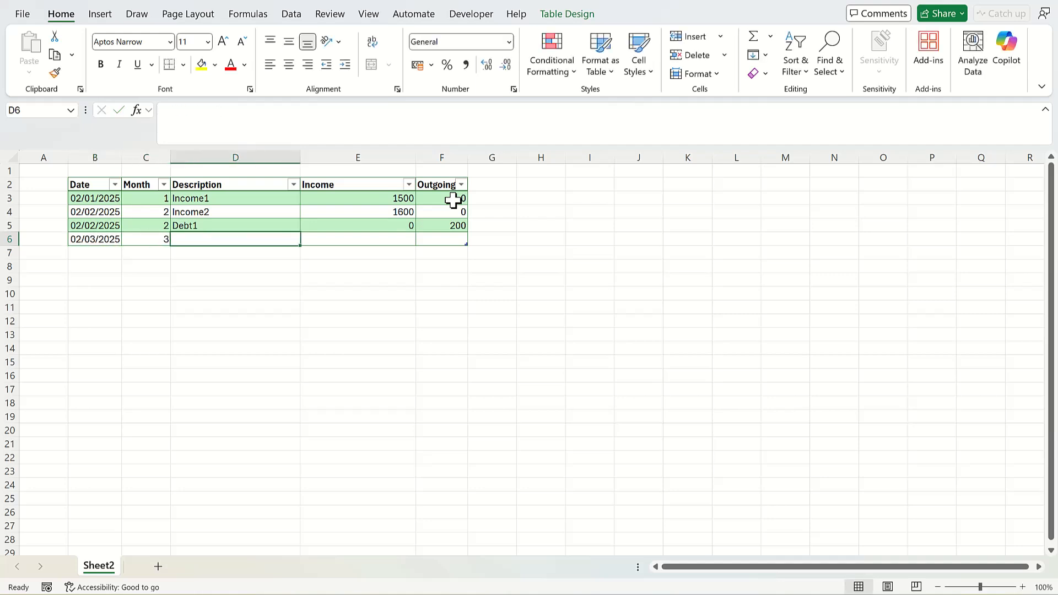
text(Debt)
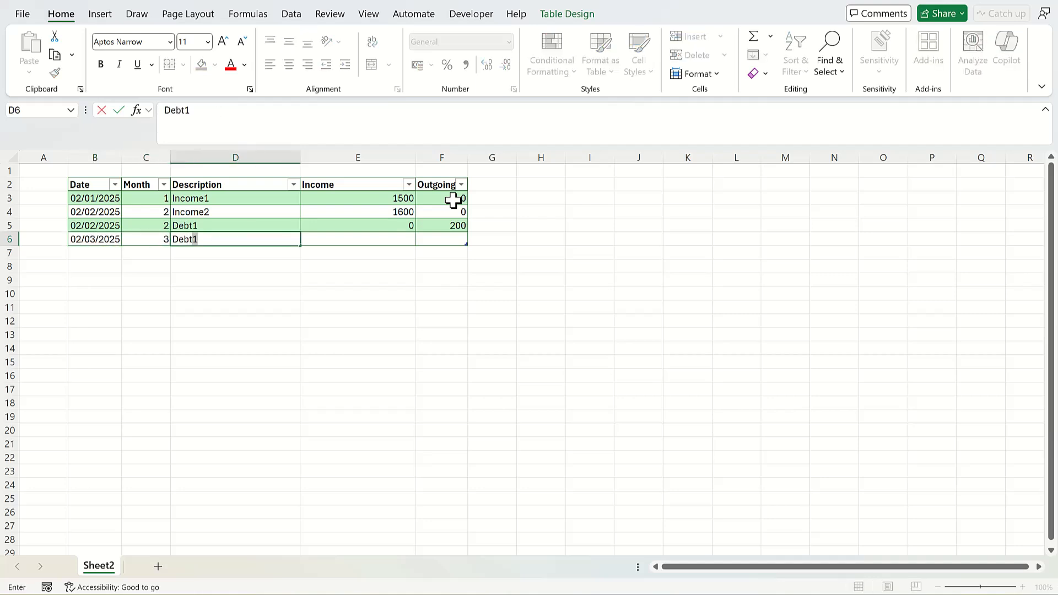
text(2)
key(Tab)
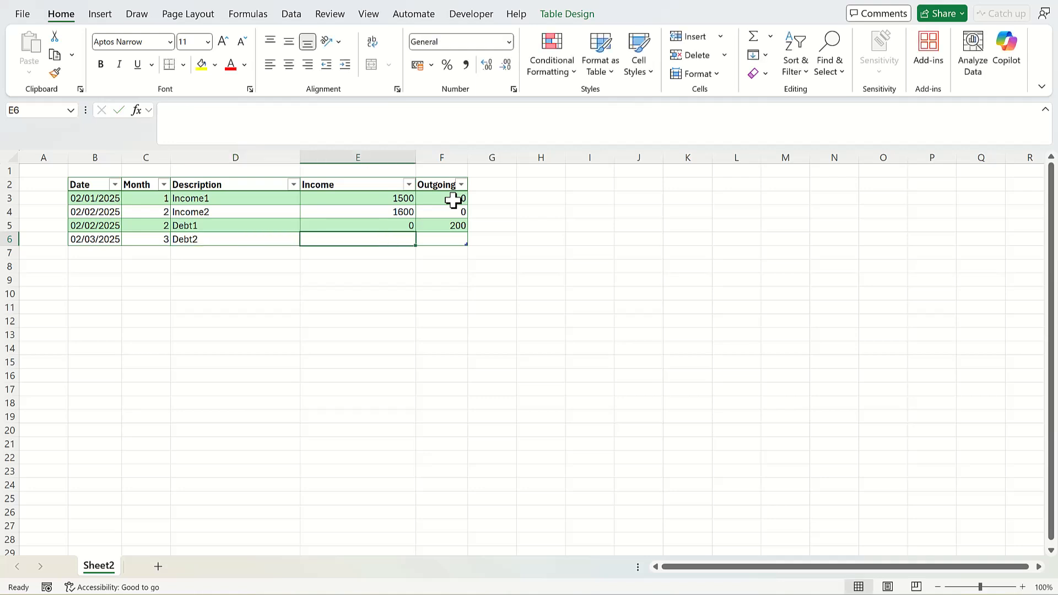
text(0)
key(Tab)
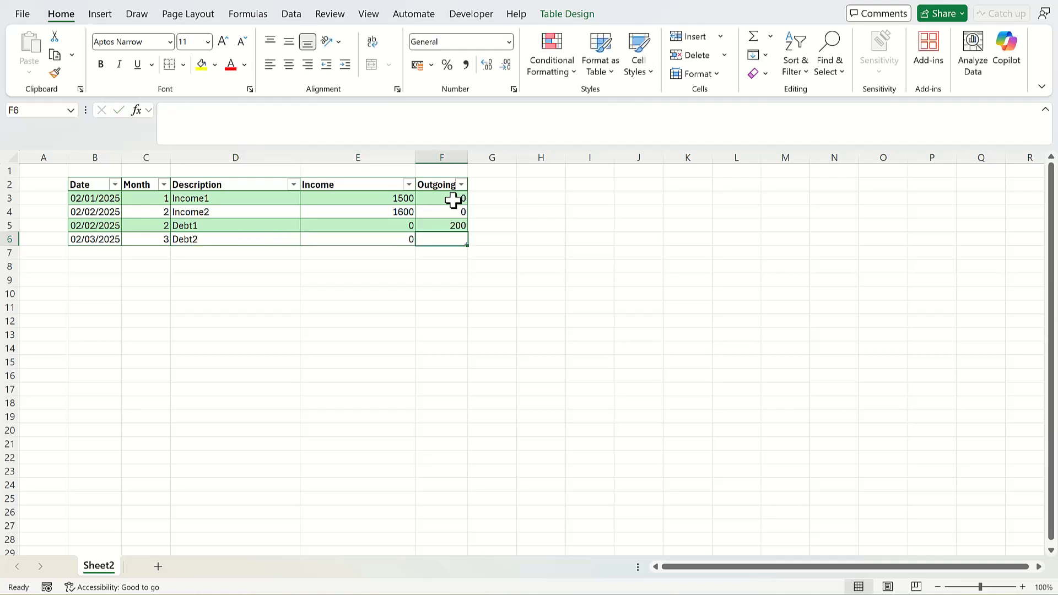
text(20)
key(Tab)
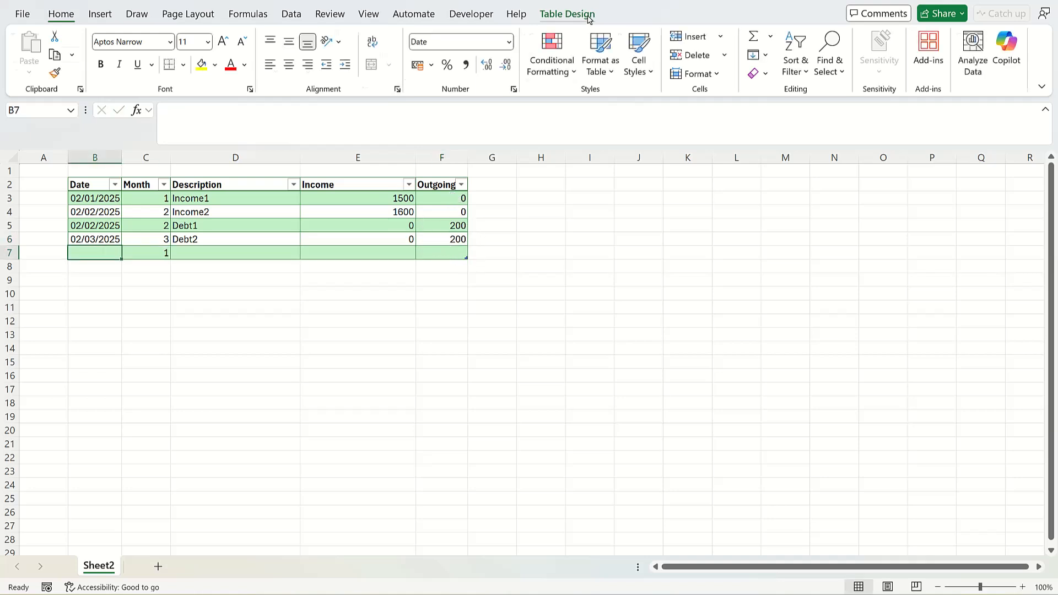
- Insert a PivotTable based on Table2 into the existing worksheet at cell H2
click(586, 15)
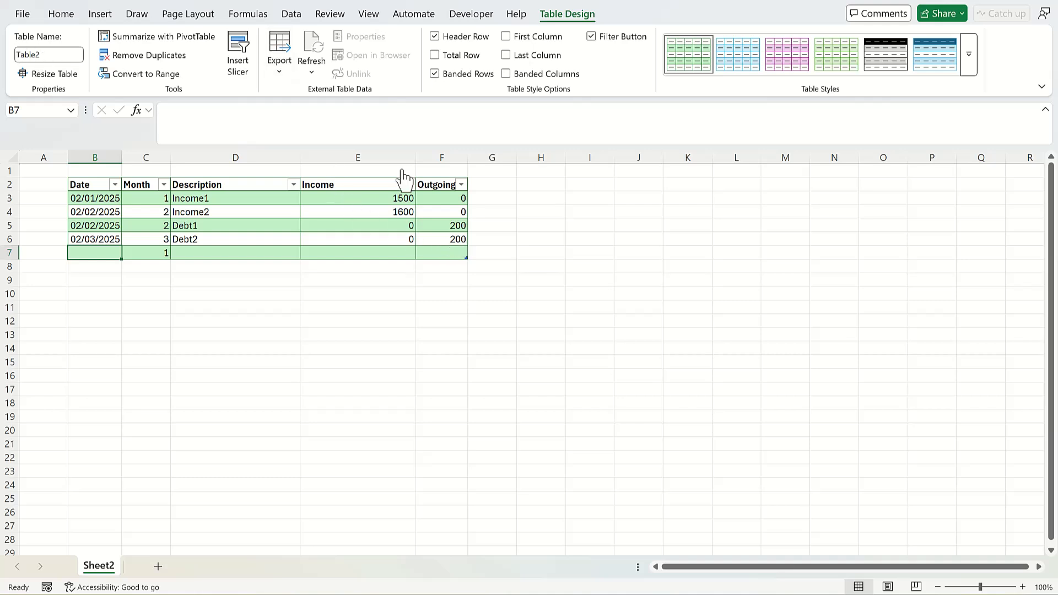
click(549, 184)
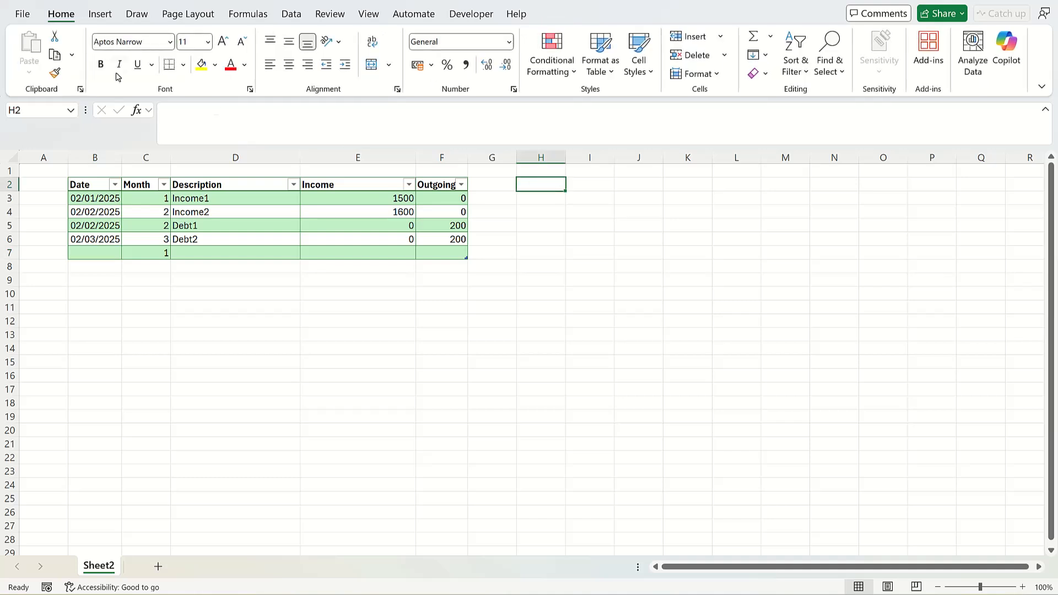
click(99, 14)
click(38, 68)
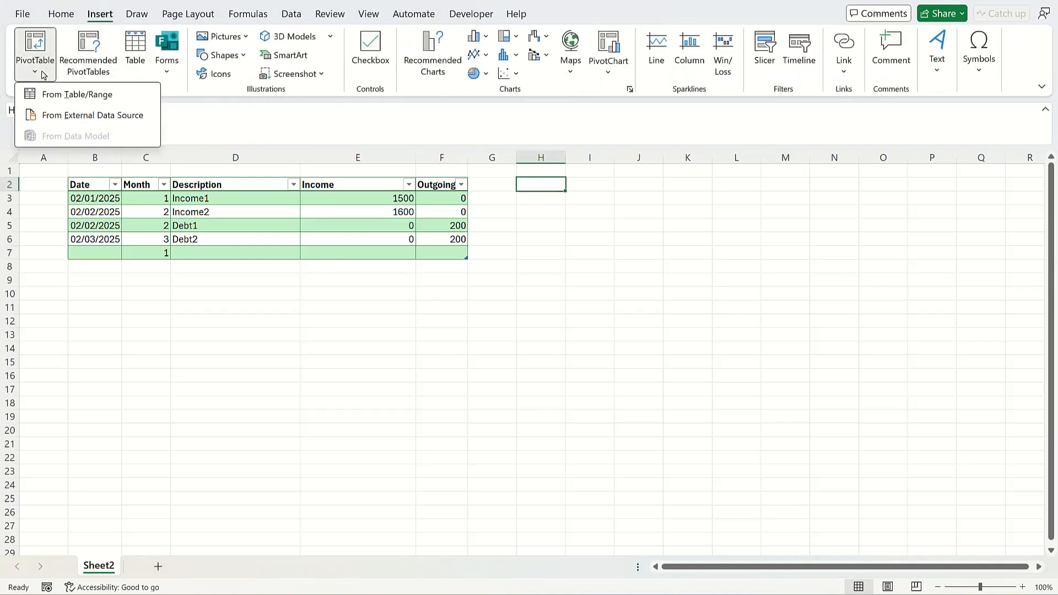
click(65, 97)
click(549, 295)
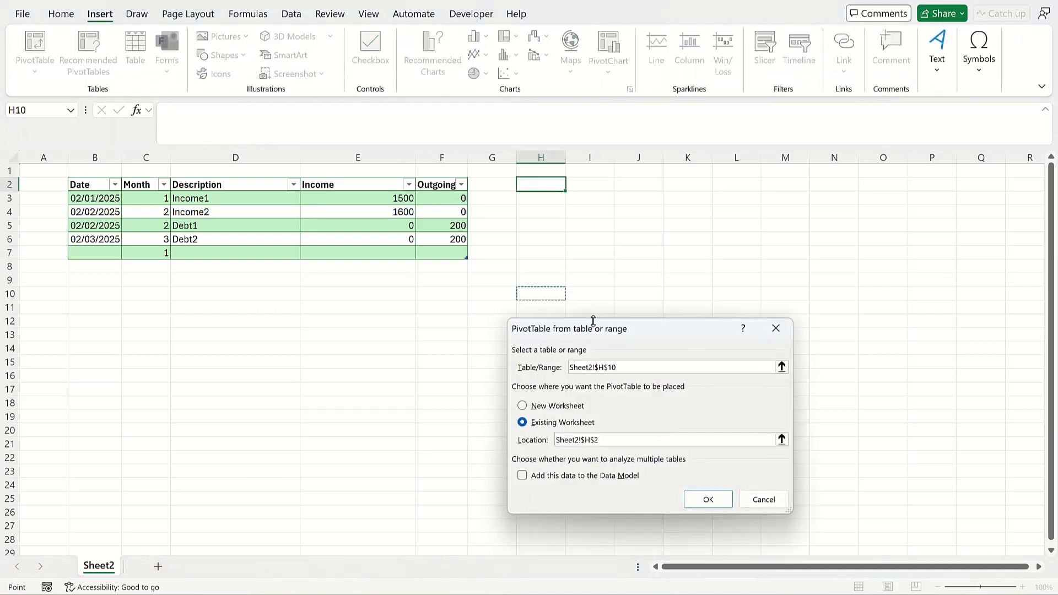
double_click(640, 367)
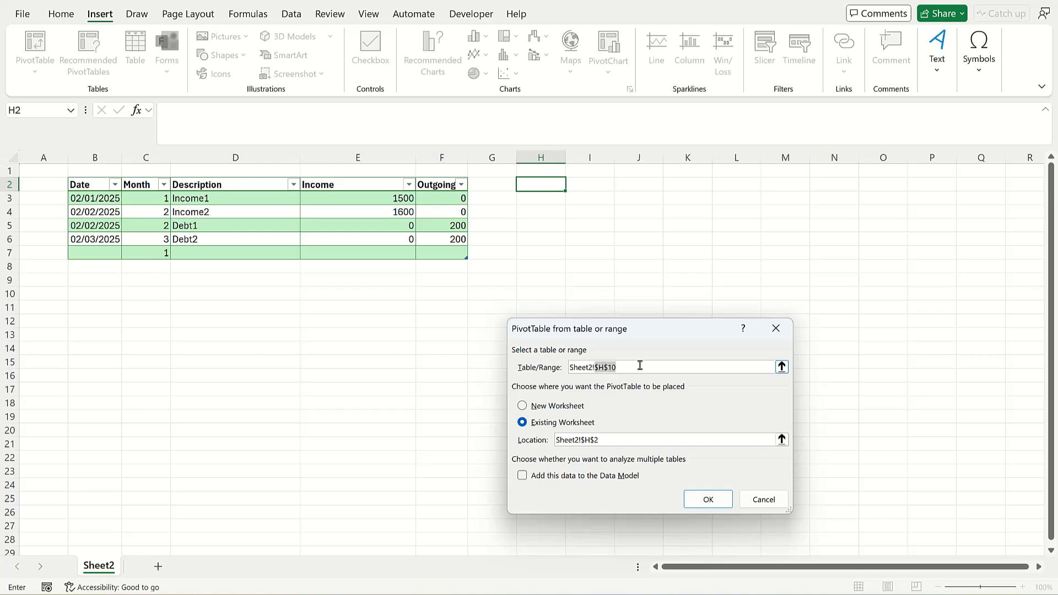
key(BackSpace)
click(709, 500)
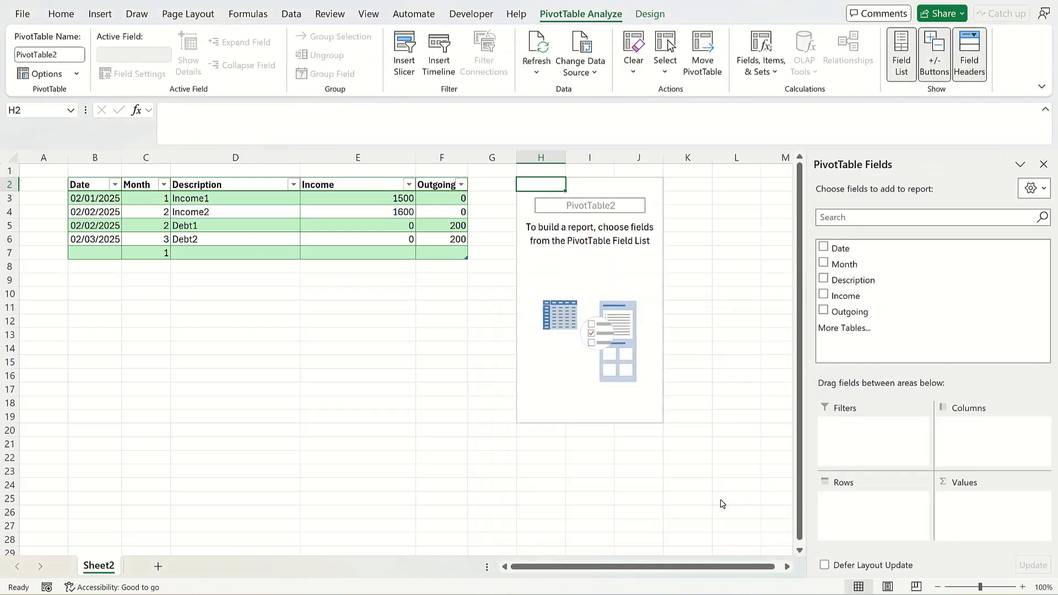
- Lay out the PivotTable with Month as filter, Description as rows, and the sums of Income and Outgoing as values
drag(844, 265, 865, 444)
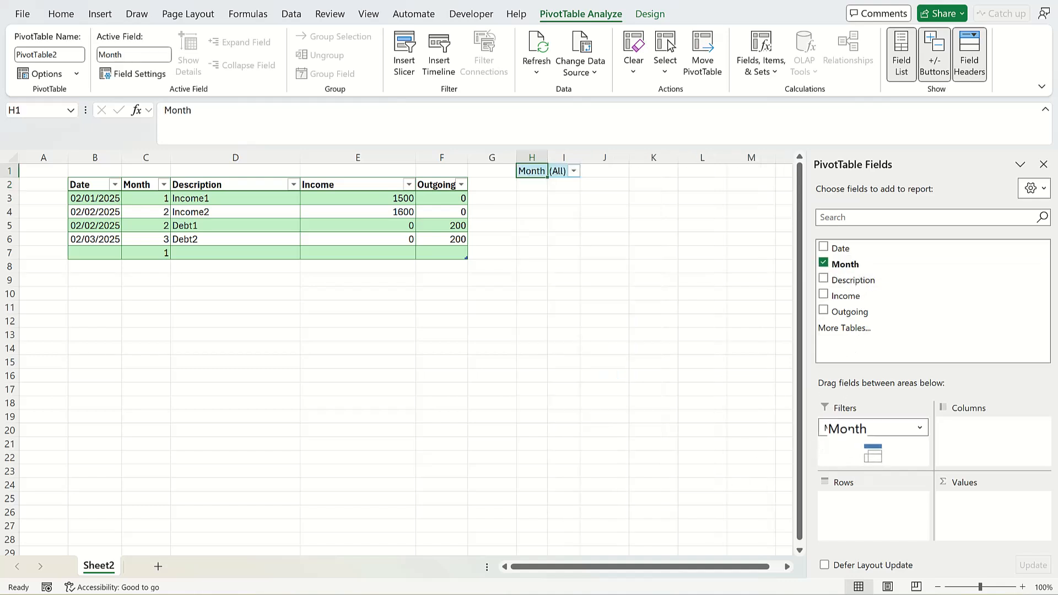
drag(832, 296, 998, 524)
drag(860, 312, 1016, 543)
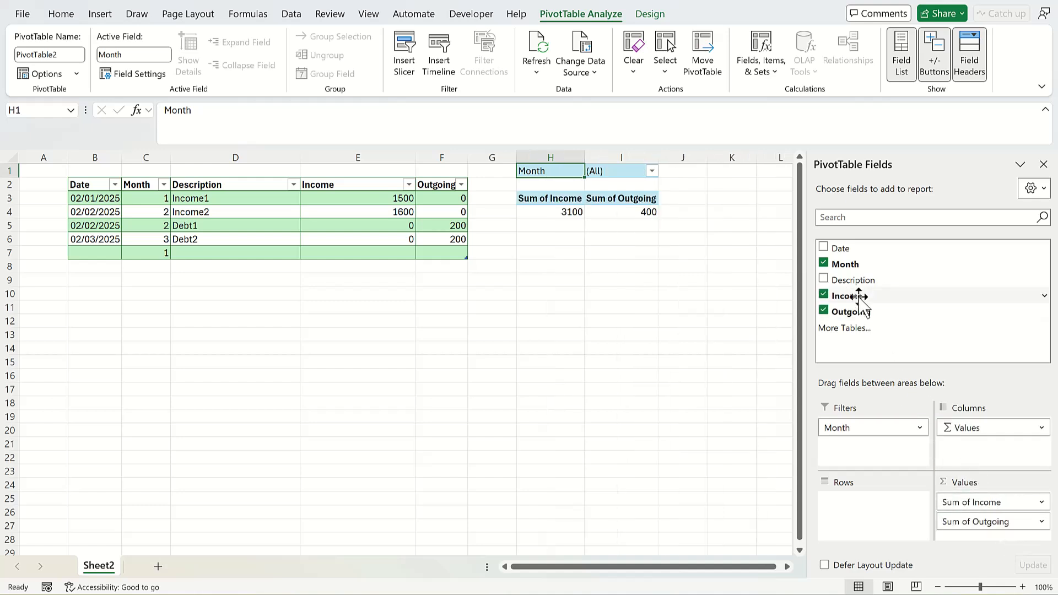
drag(860, 284, 851, 503)
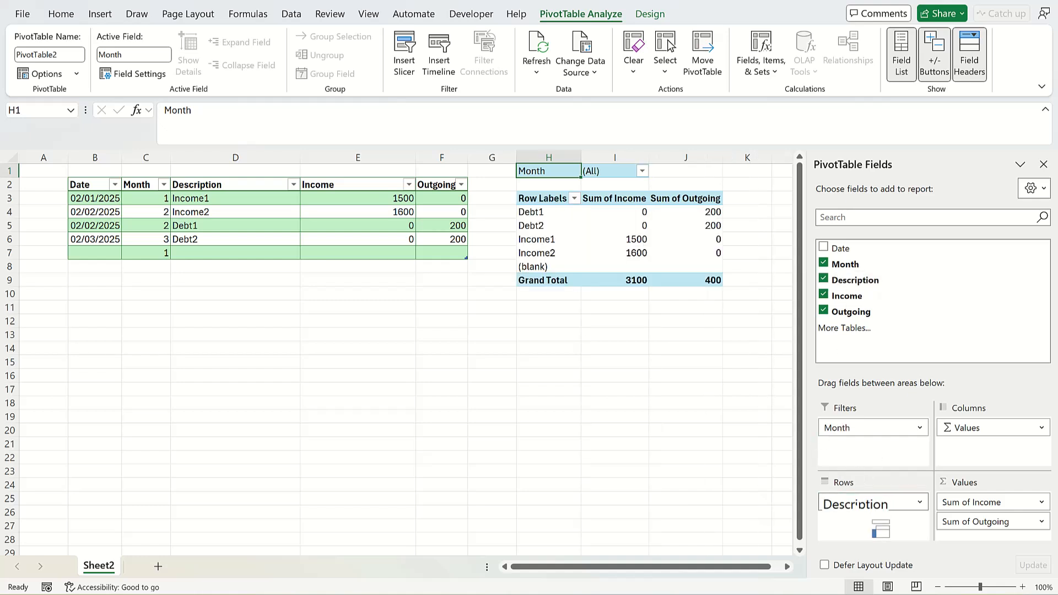
- Filter the PivotTable to month 1
click(643, 172)
click(490, 221)
click(587, 422)
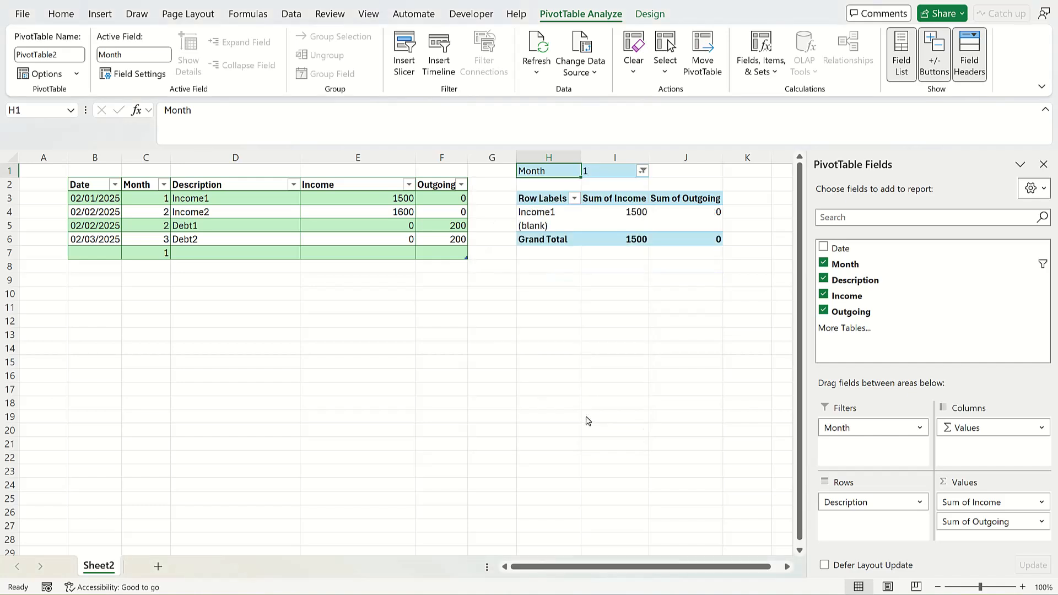
- Exclude the blank description from the PivotTable's row labels
click(574, 198)
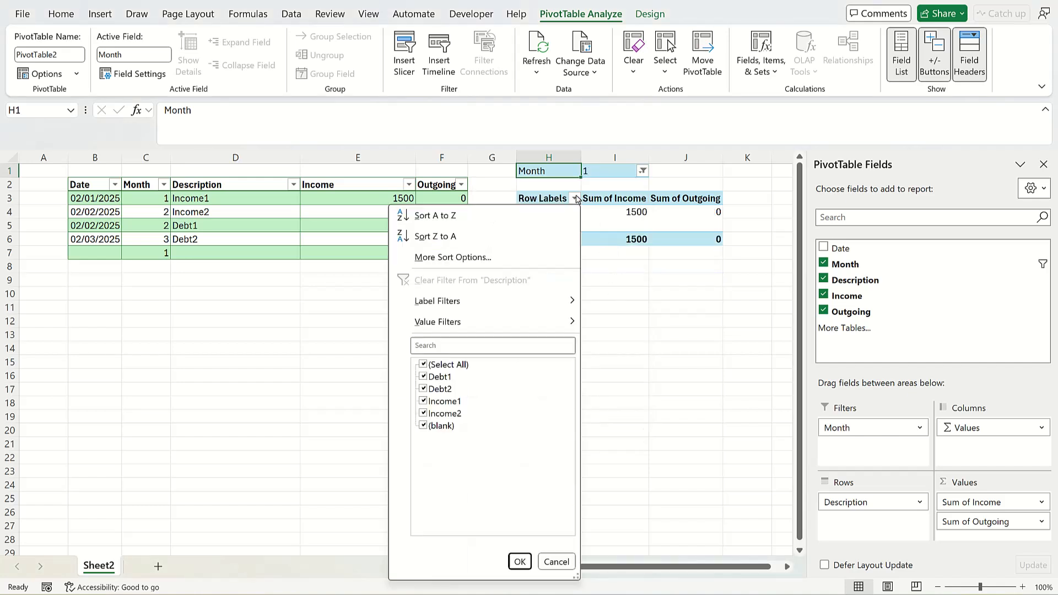
click(424, 426)
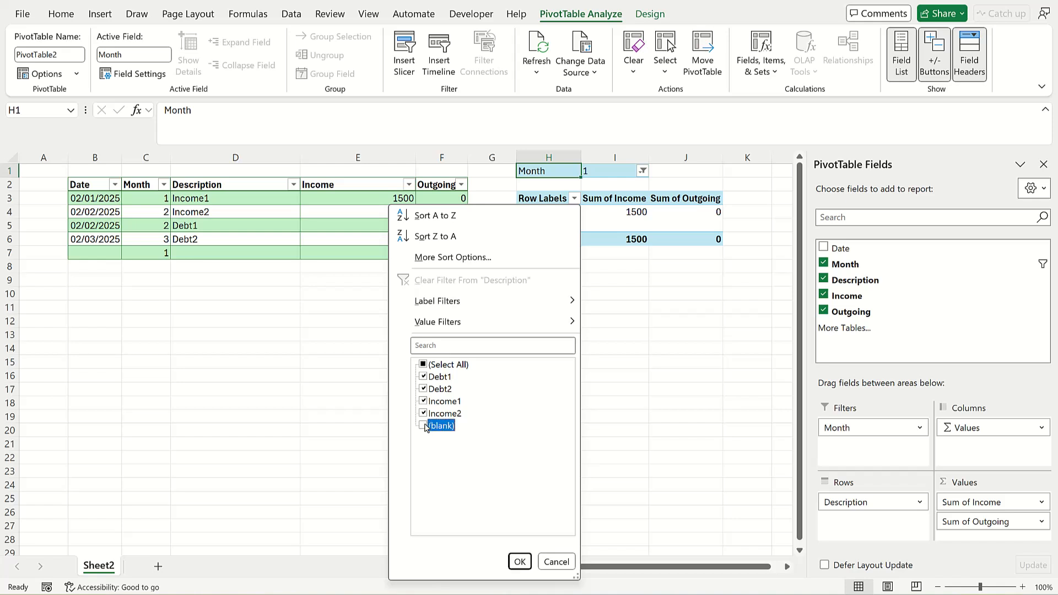
click(520, 562)
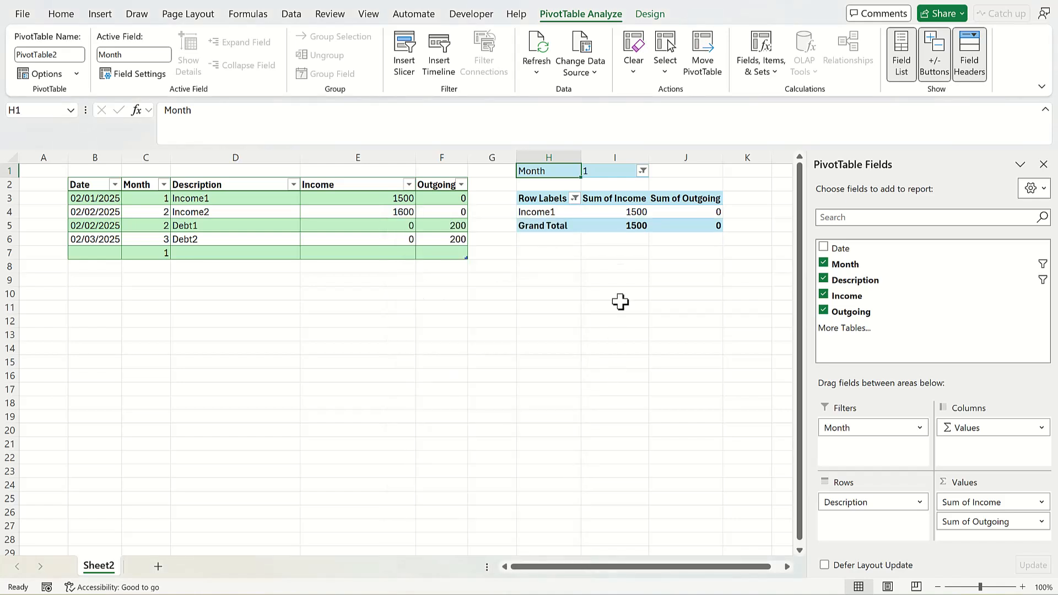
- Filter the PivotTable to month 2
click(643, 171)
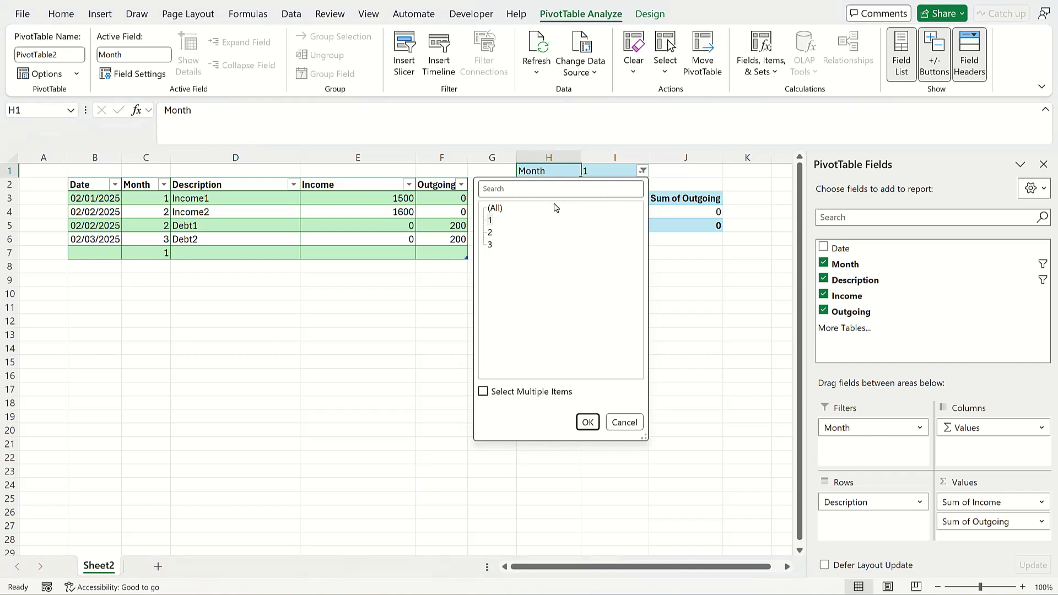
click(490, 232)
click(587, 422)
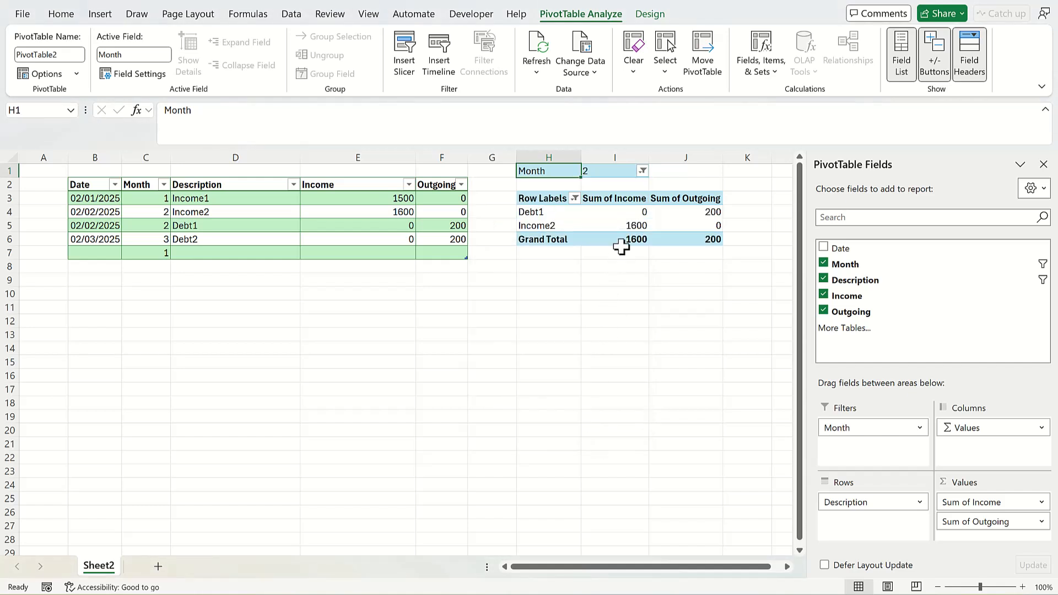
mouse_move(627, 219)
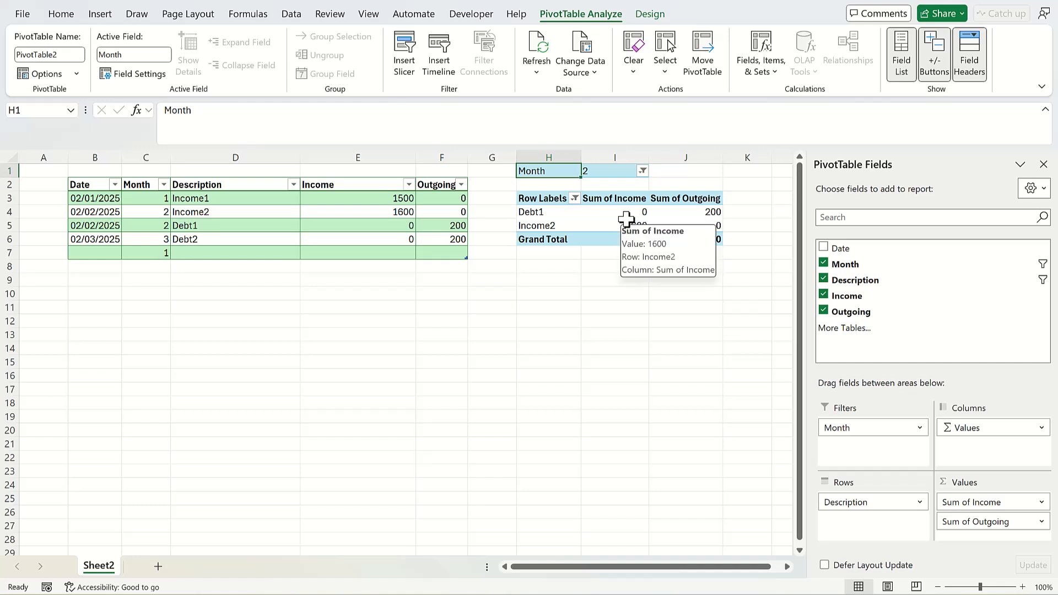
- Set the PivotTable to show all subtotals at the bottom of the group and grand totals for rows and columns
click(650, 14)
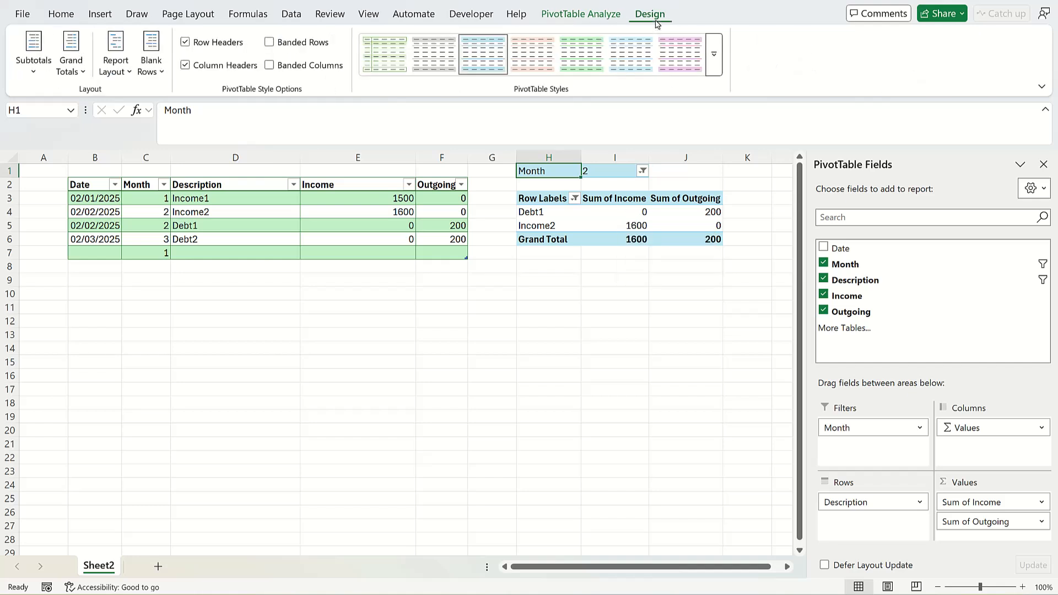
click(34, 62)
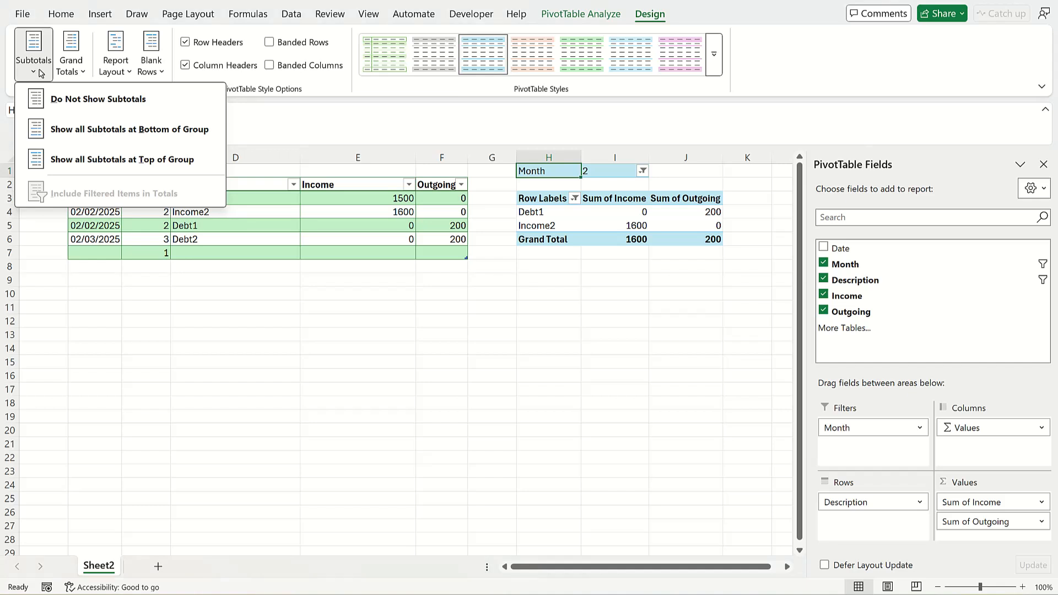
click(94, 131)
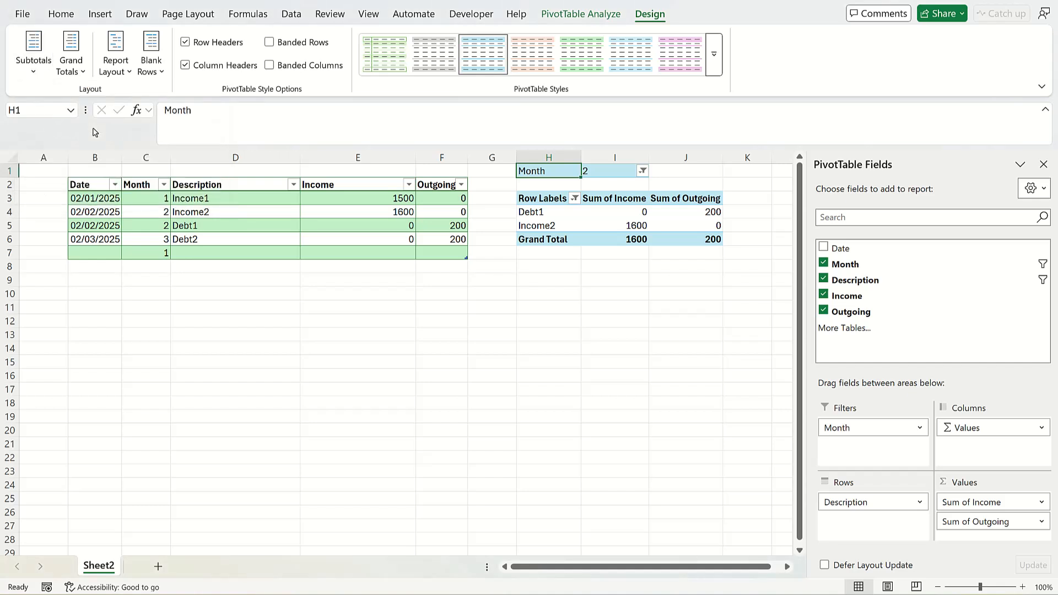
click(31, 71)
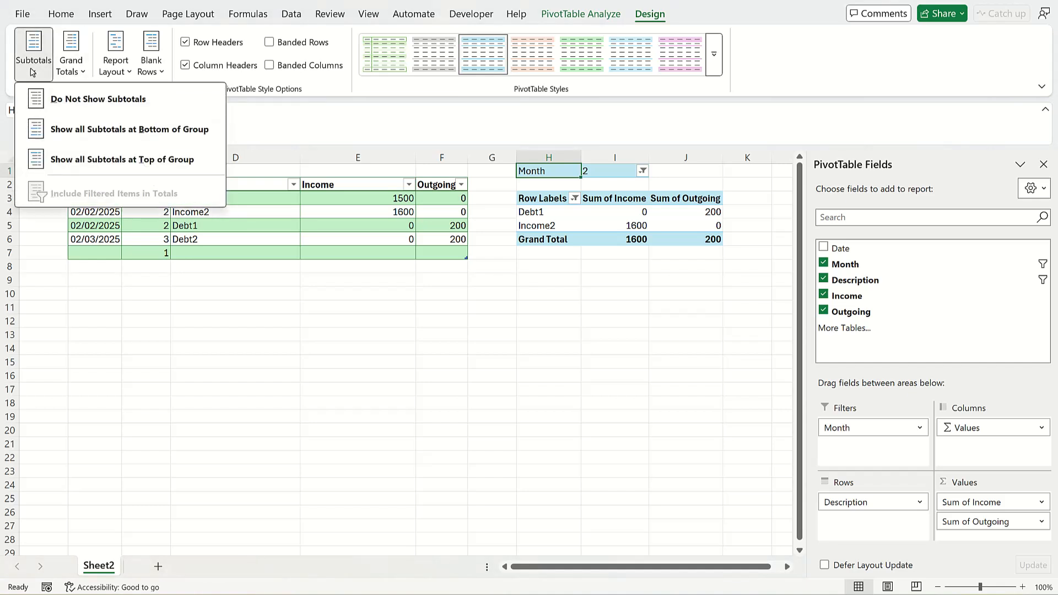
click(77, 70)
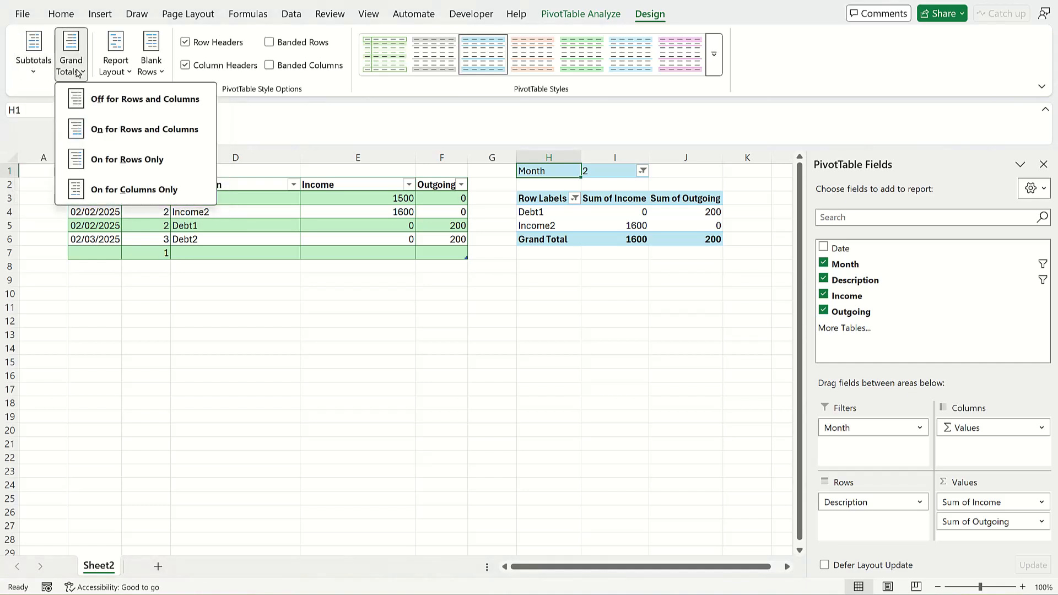
click(127, 134)
click(78, 67)
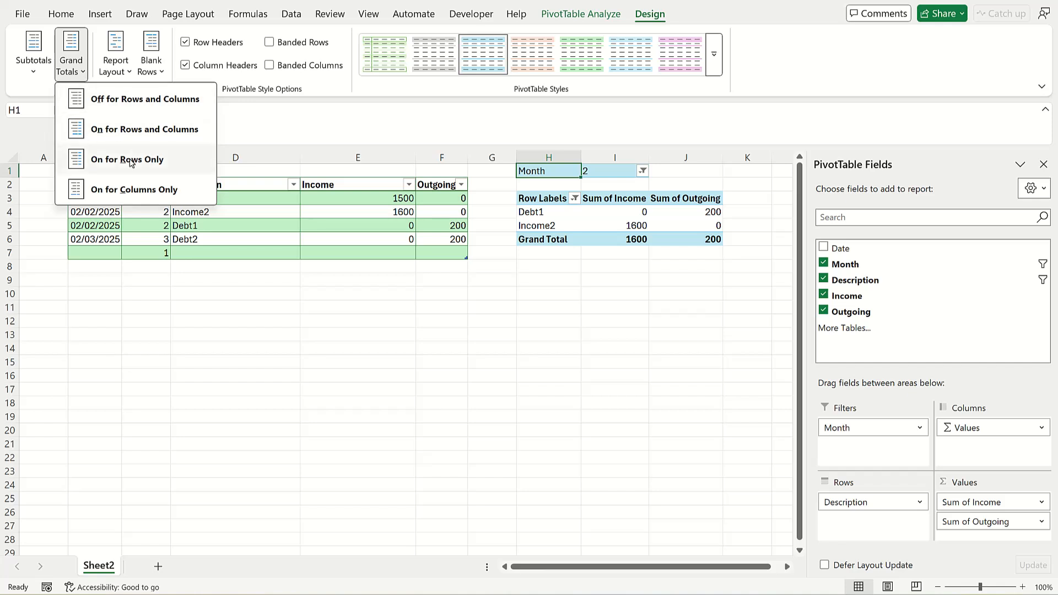
click(31, 70)
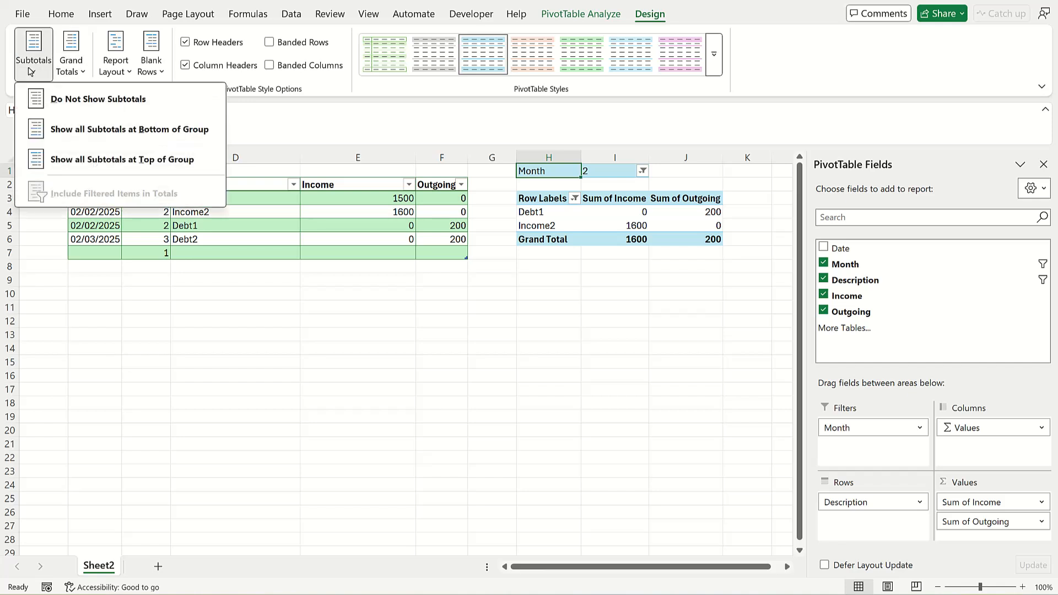
click(101, 139)
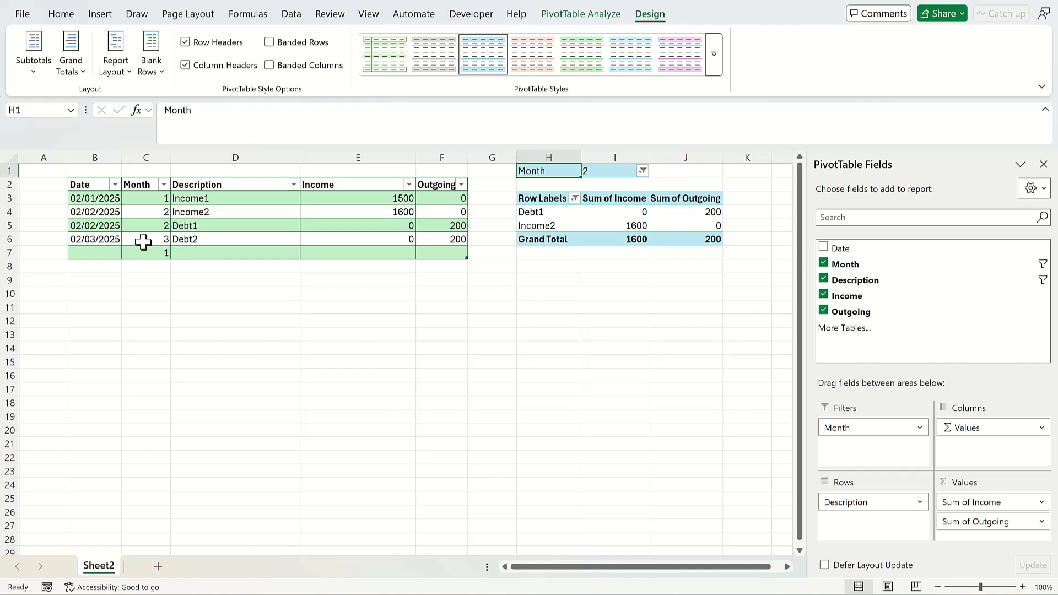
- Add a table entry in row 7 dated 01/02/2025 with description Debt1, income 0 and outgoing 100
click(110, 252)
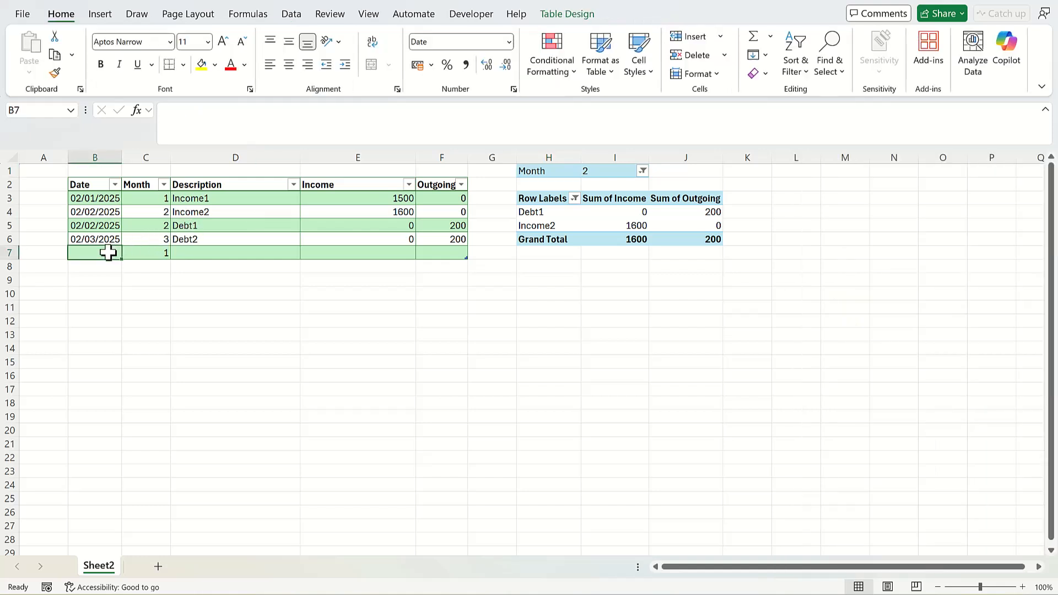
text(1)
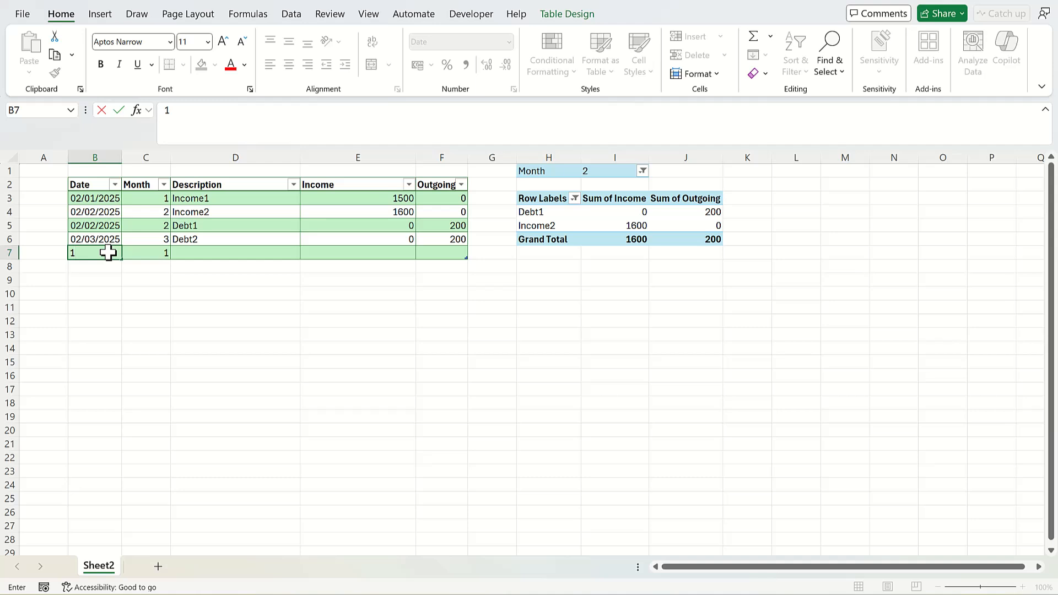
text(/02/2025)
key(Tab)
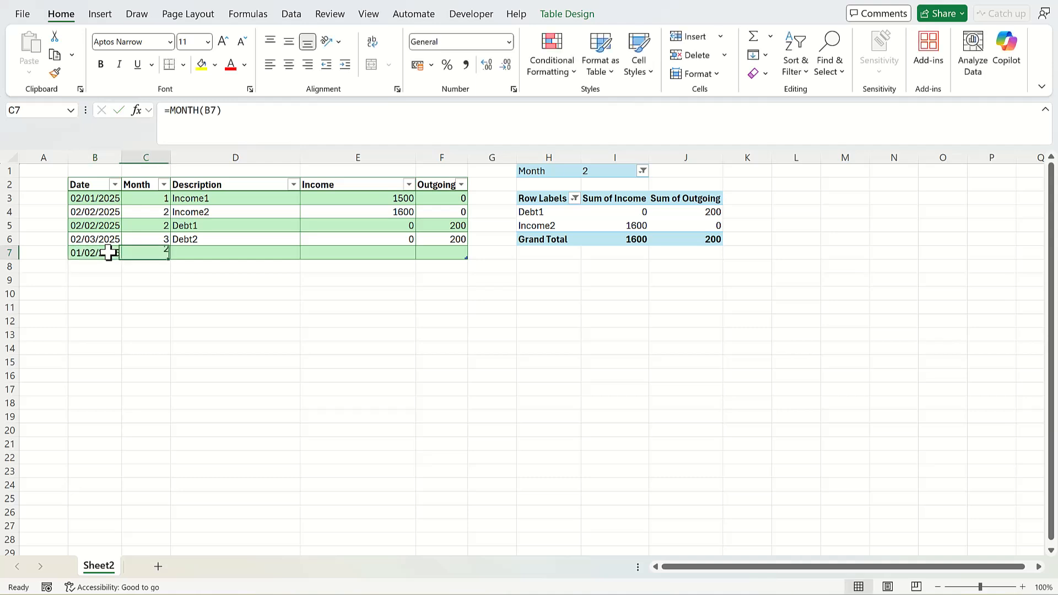
key(Tab)
text(Debt)
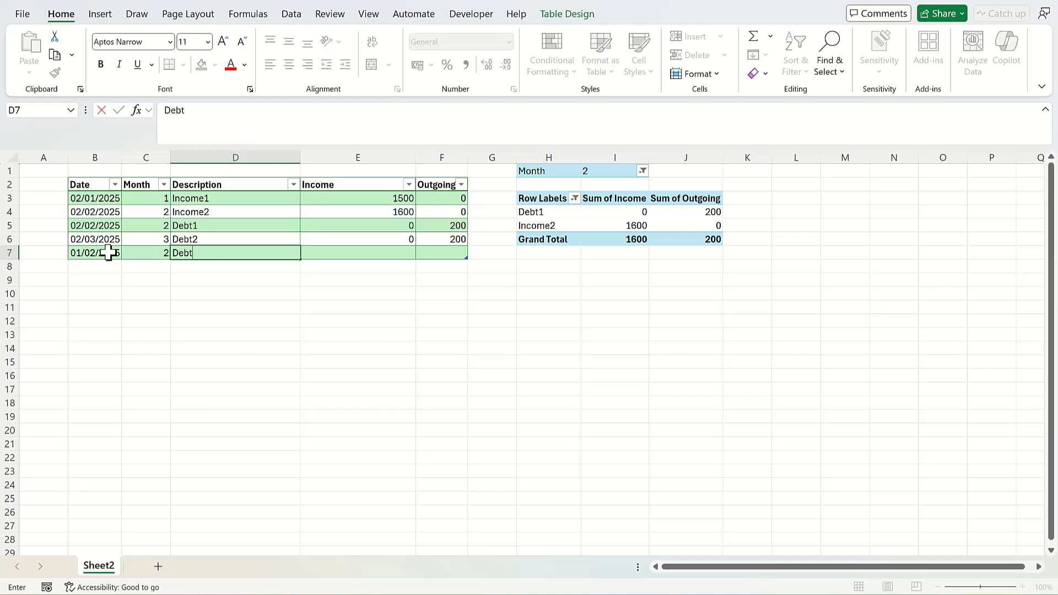
key(Tab)
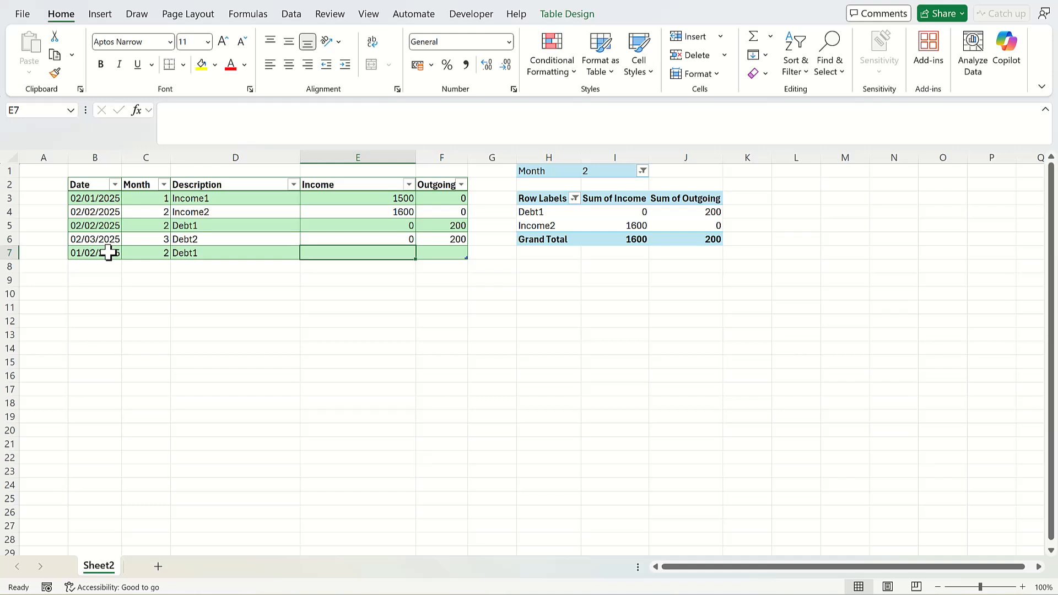
text(00)
key(Tab)
text(100)
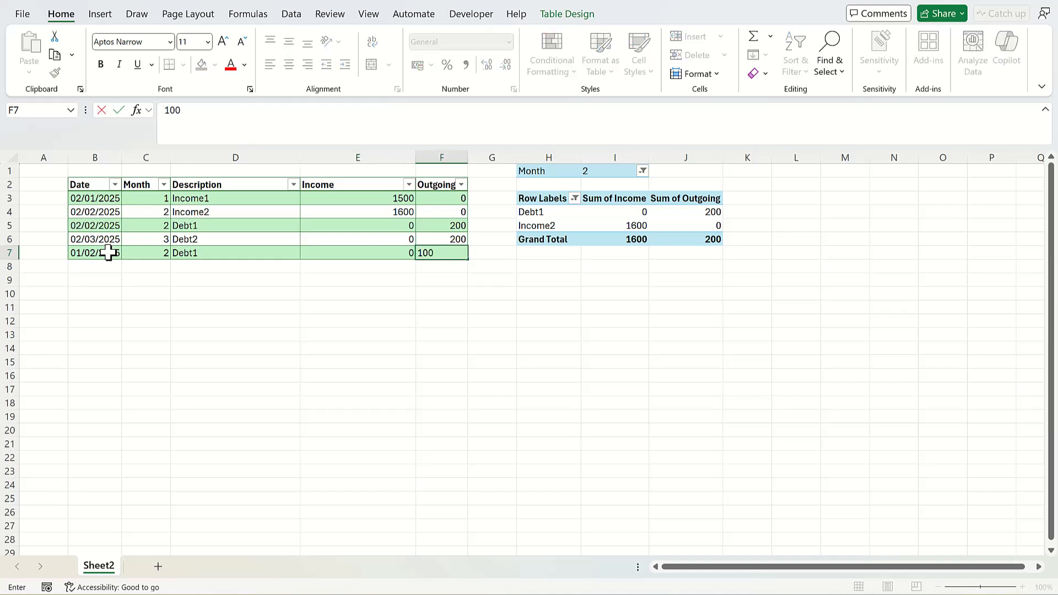
key(Tab)
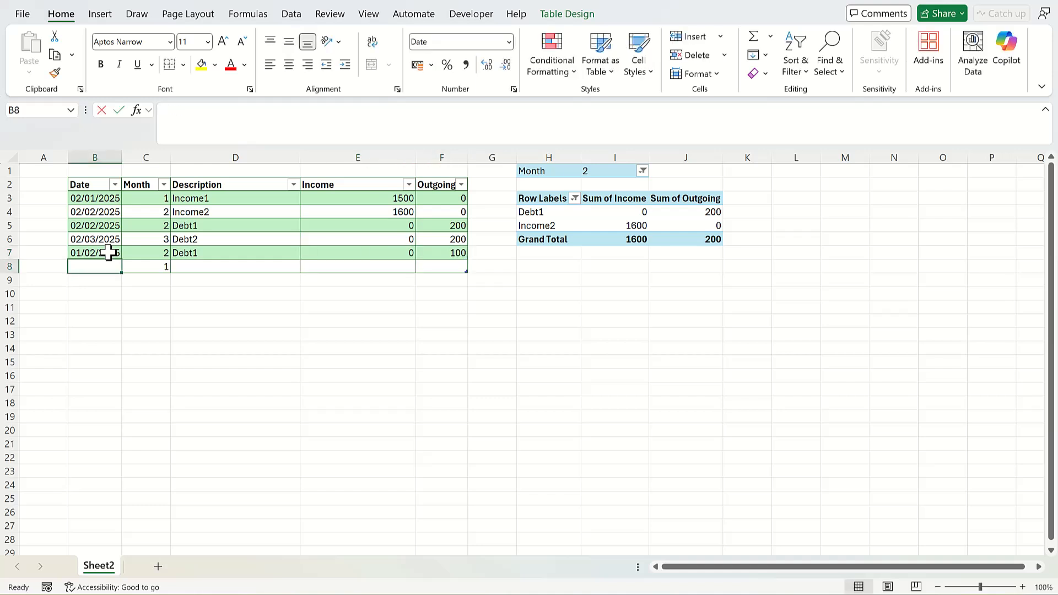
- Add a table entry in row 8 dated 02/02/2025 with description Debt3, income 0 and outgoing 200
text(2/2/25)
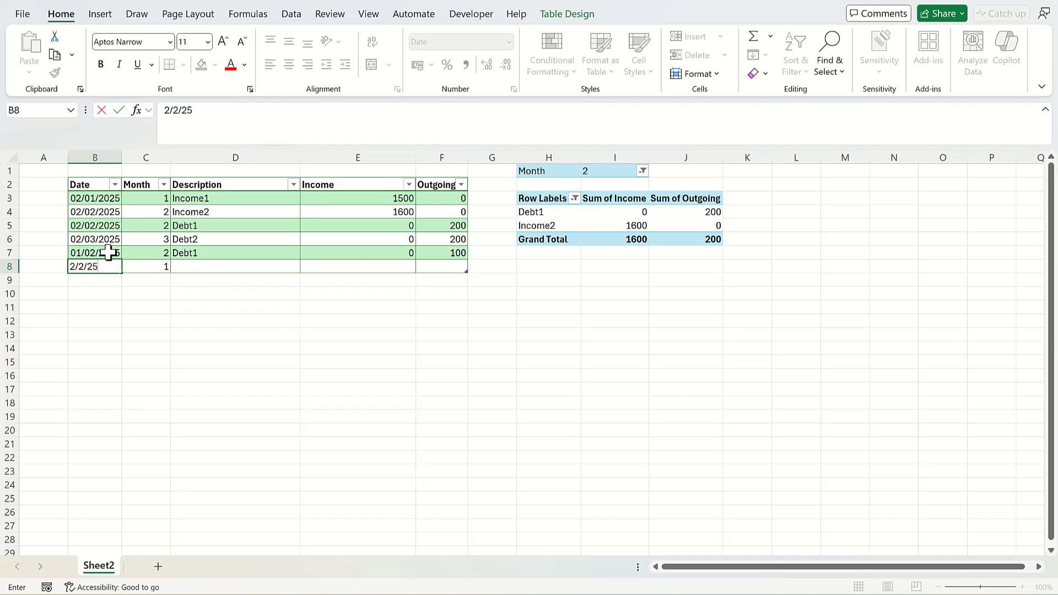
text(/02/2025)
key(Tab)
key(Tab)
text(Debt3)
key(Tab)
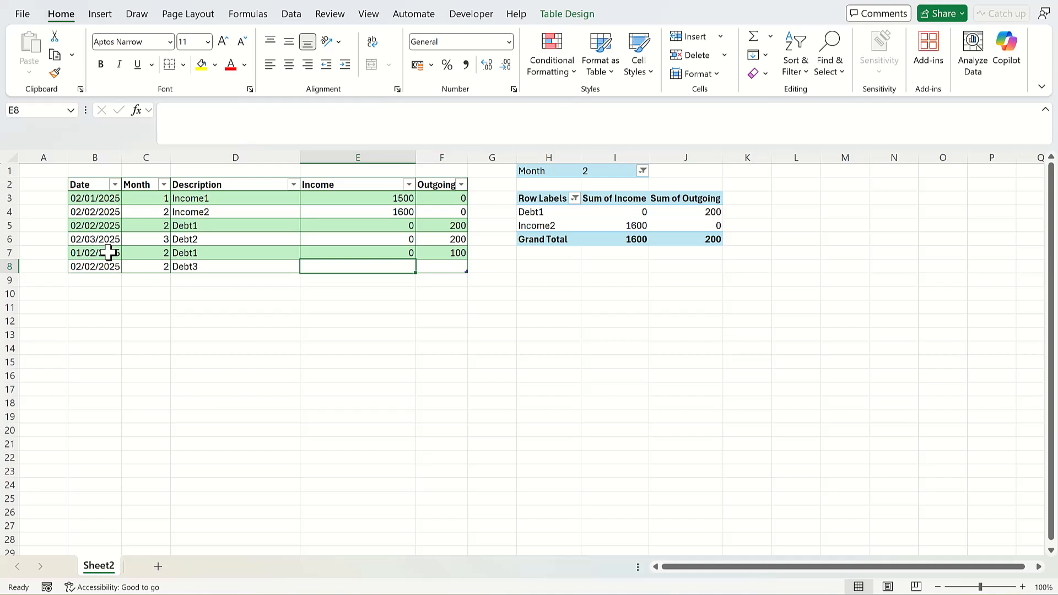
text(0)
key(Tab)
text(20)
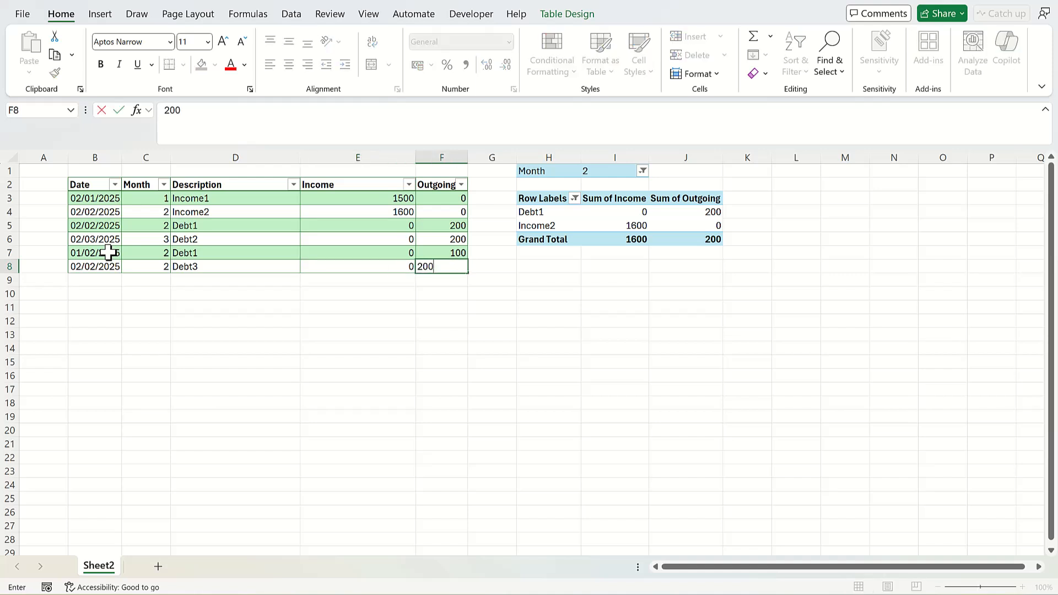
key(Tab)
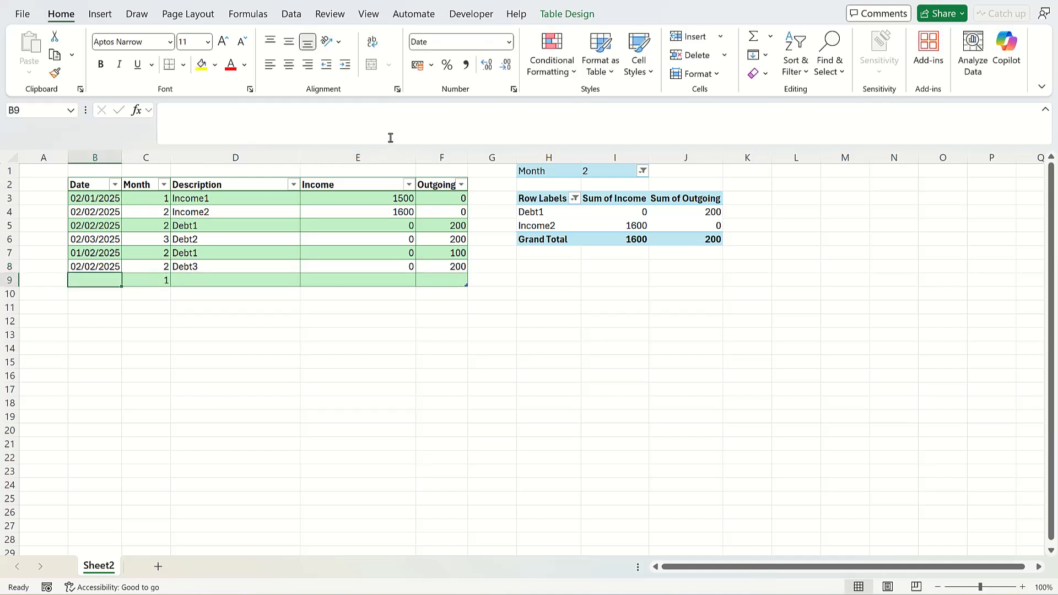
- Refresh all data to bring the new entries into the PivotTable and reapply its month 2 filter
click(295, 15)
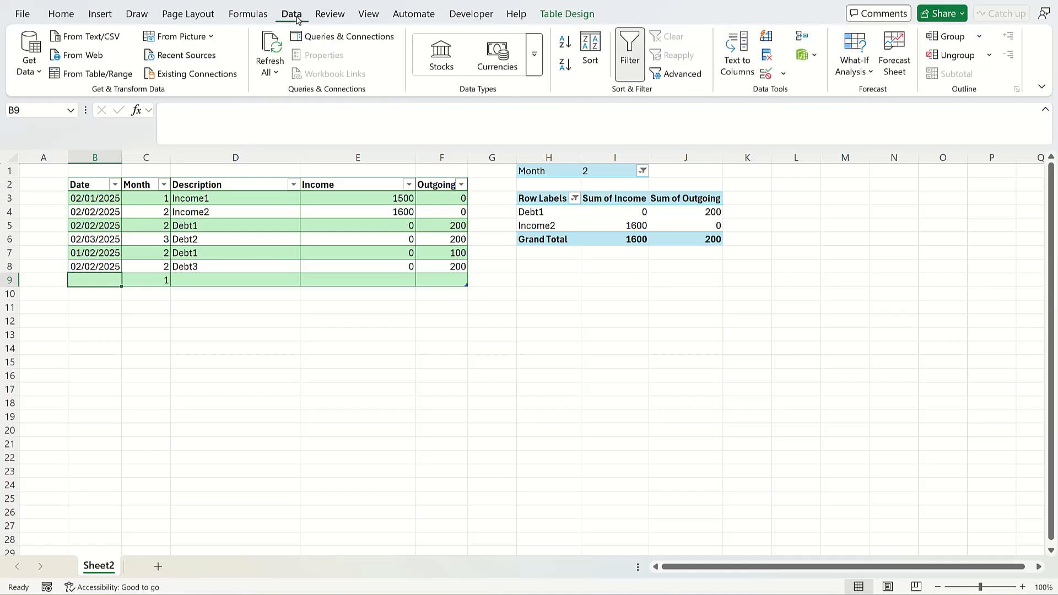
click(271, 71)
click(298, 94)
click(643, 172)
click(489, 232)
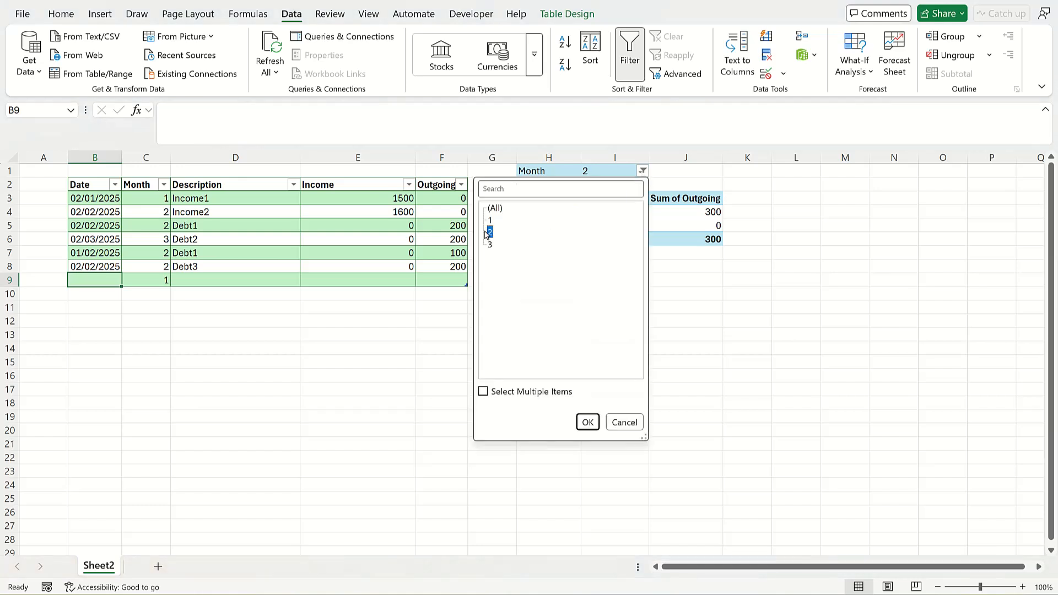
click(585, 420)
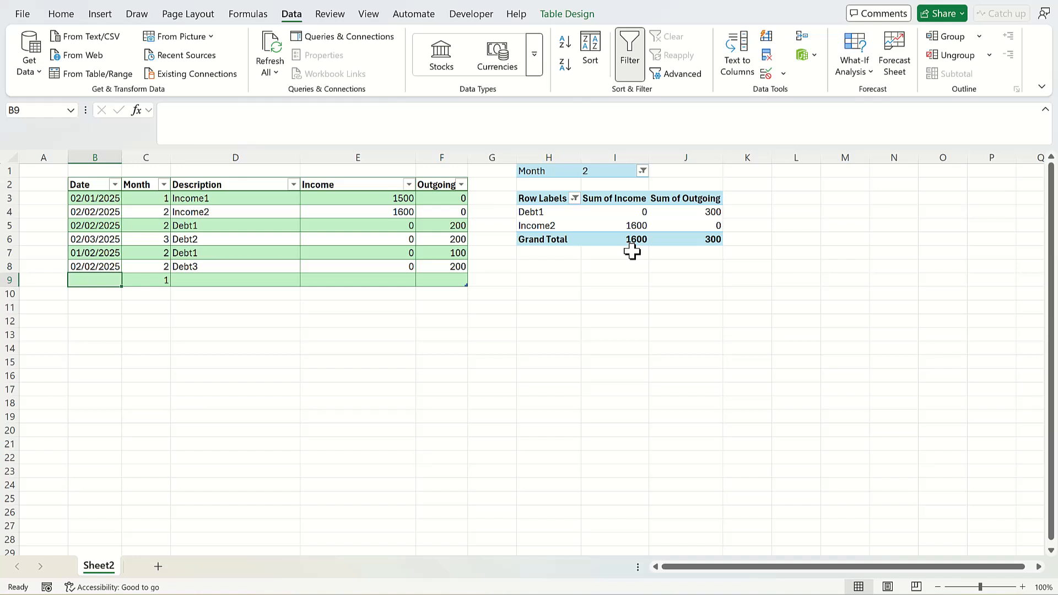
- Filter the PivotTable to month 1 and return the filter to month 2
click(634, 172)
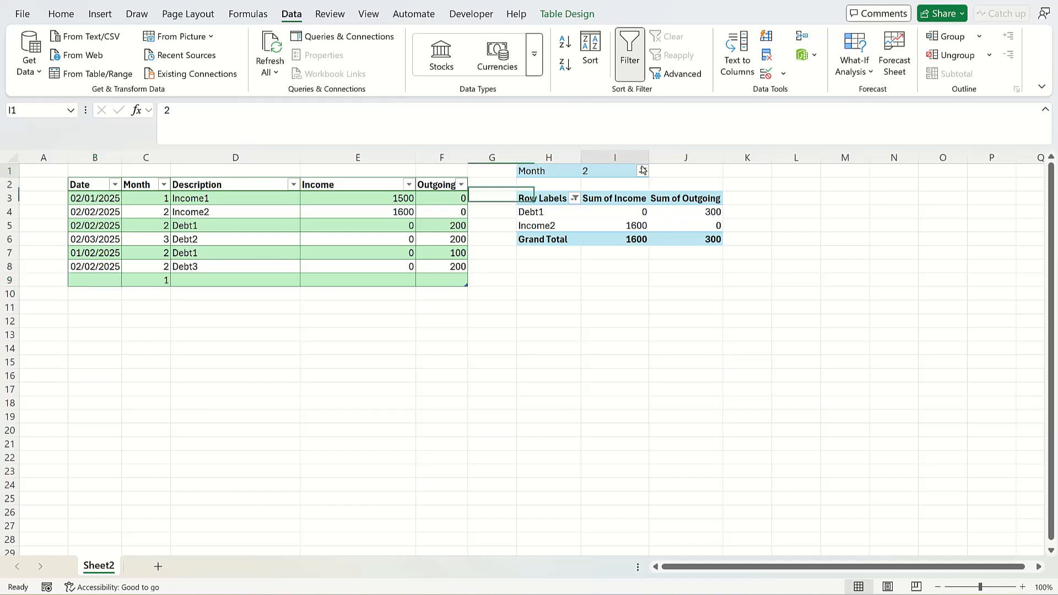
click(643, 171)
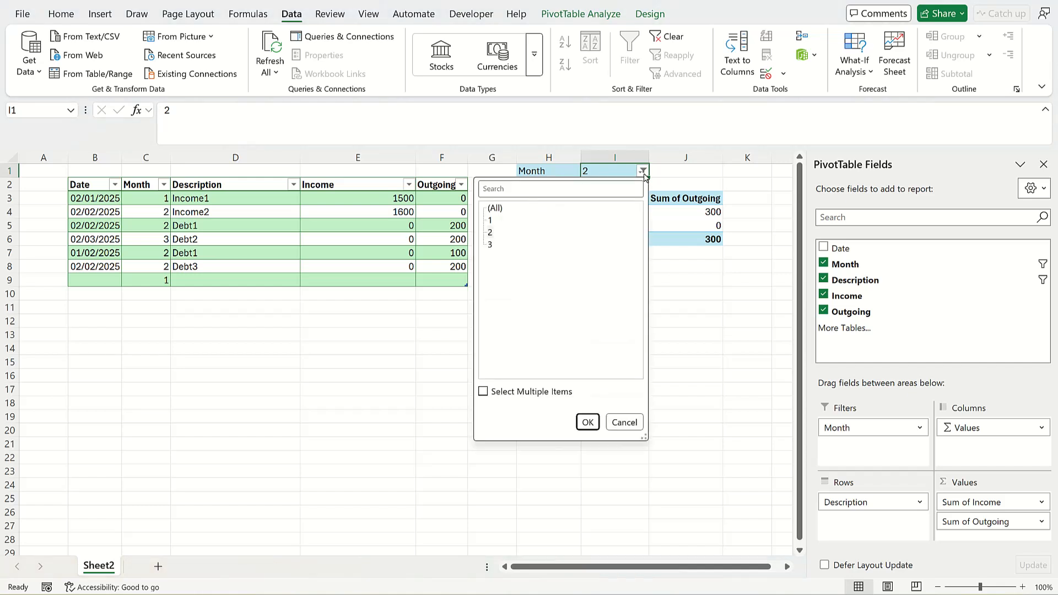
click(588, 423)
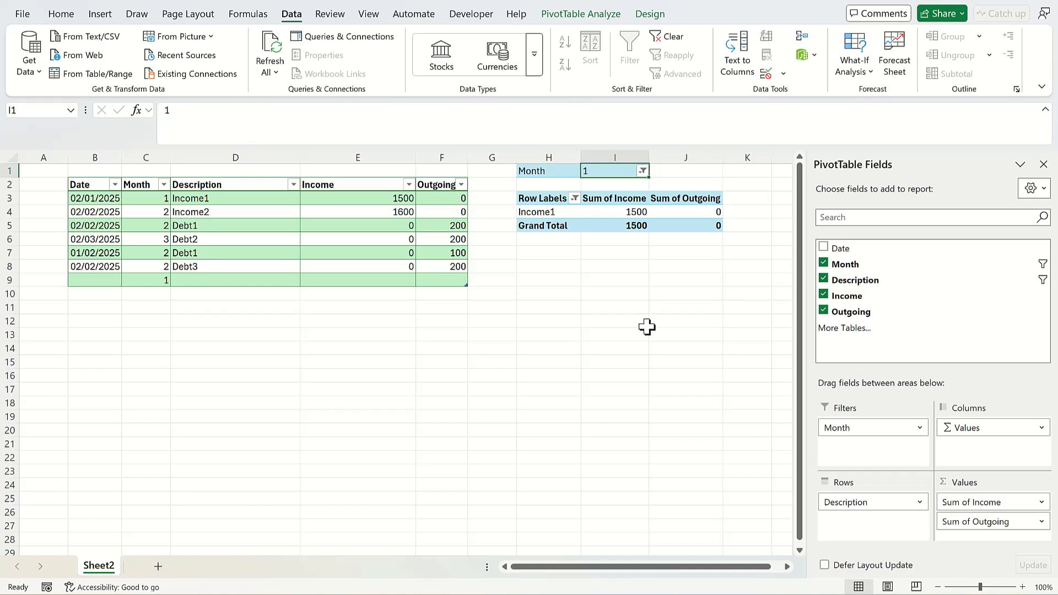
click(643, 171)
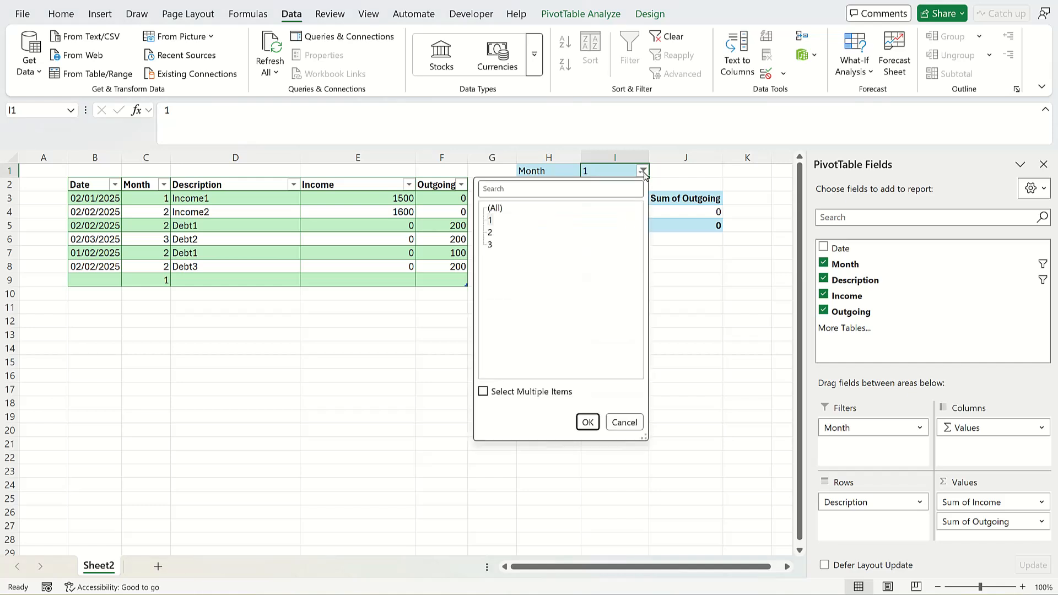
click(491, 233)
click(589, 423)
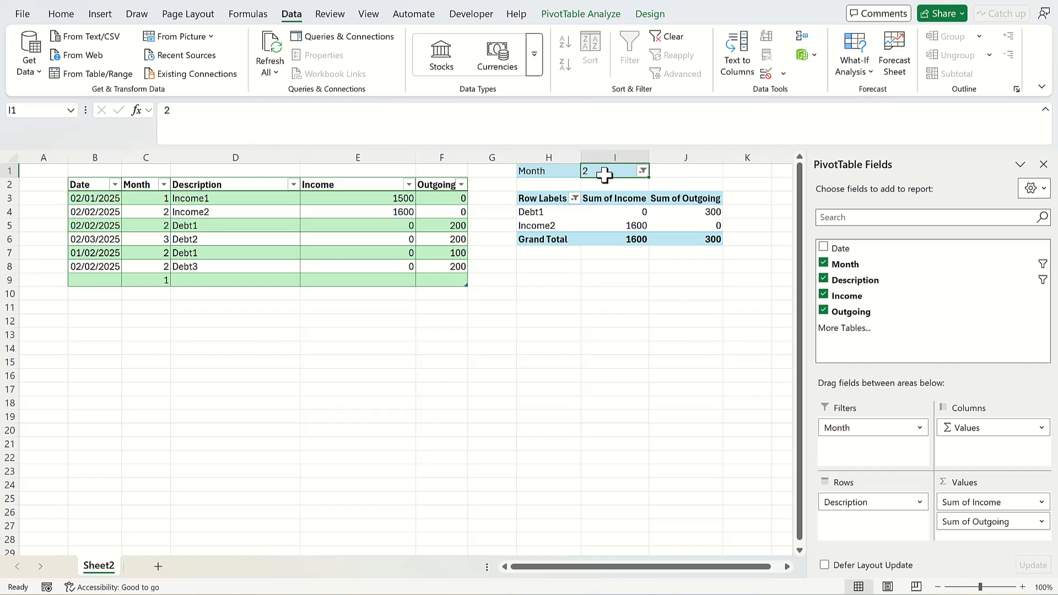
- Include the Debt3 description in the PivotTable's row labels filter
click(575, 199)
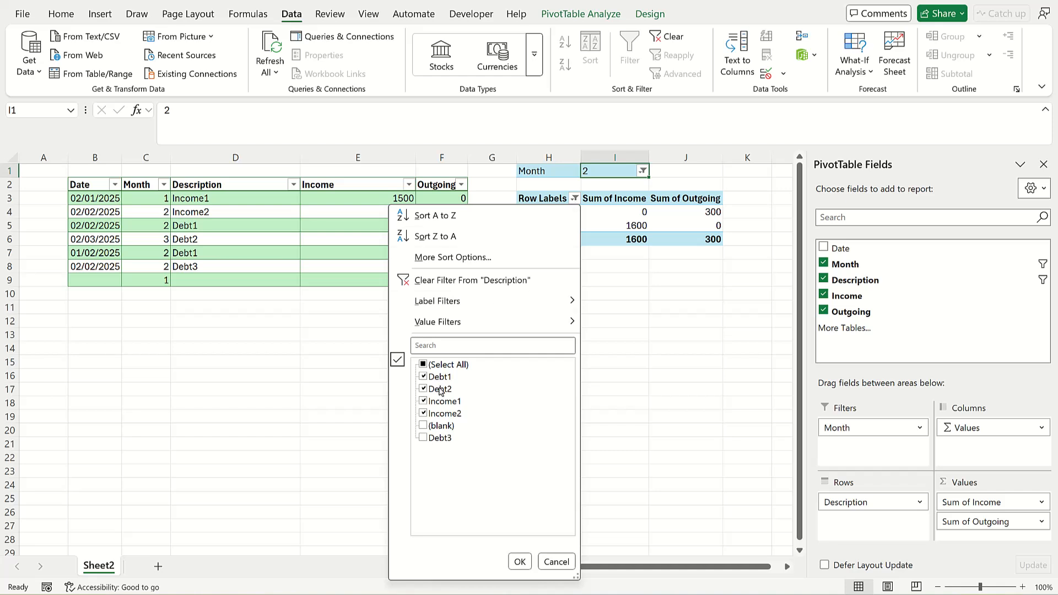
click(424, 439)
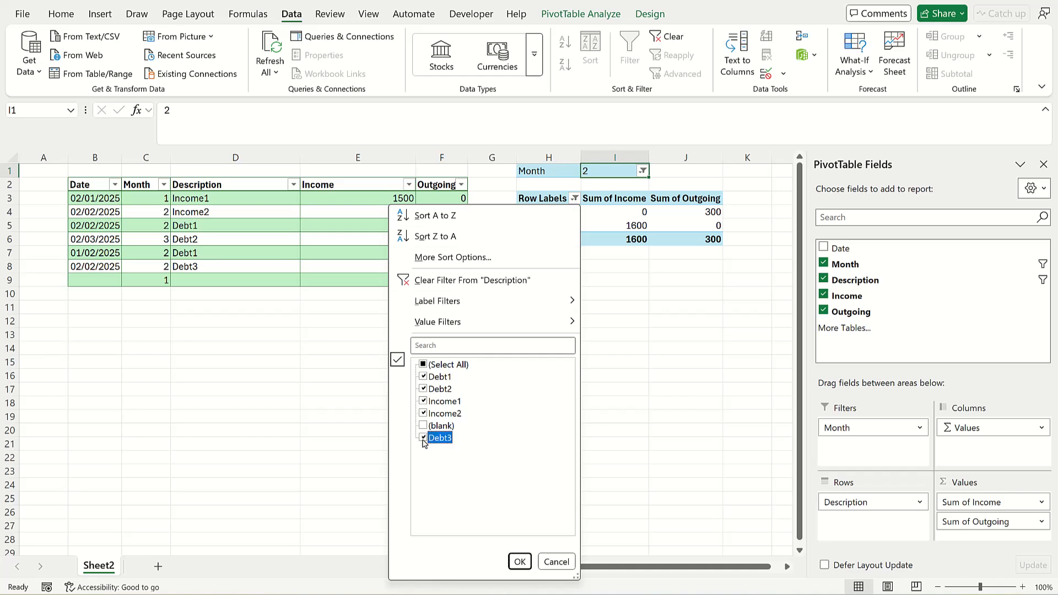
click(518, 561)
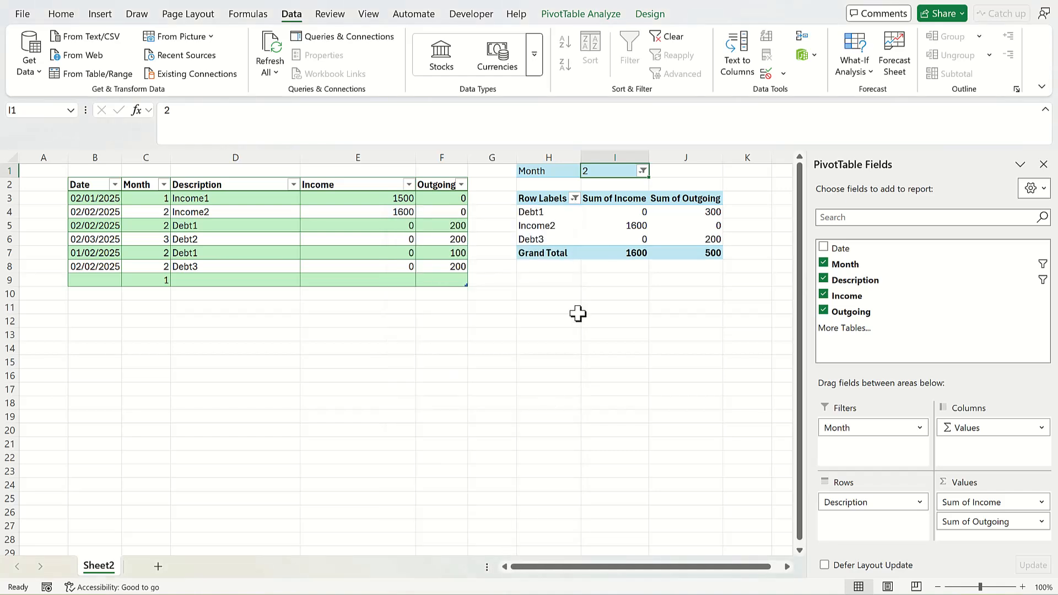
- Filter the PivotTable to month 3 and check which descriptions its row labels filter includes
click(643, 171)
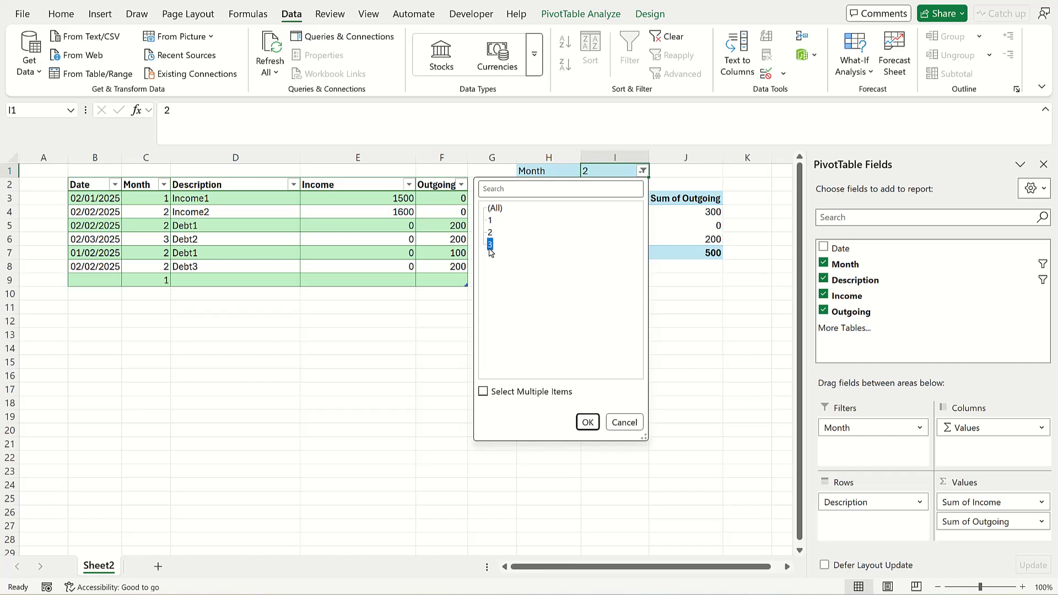
click(589, 423)
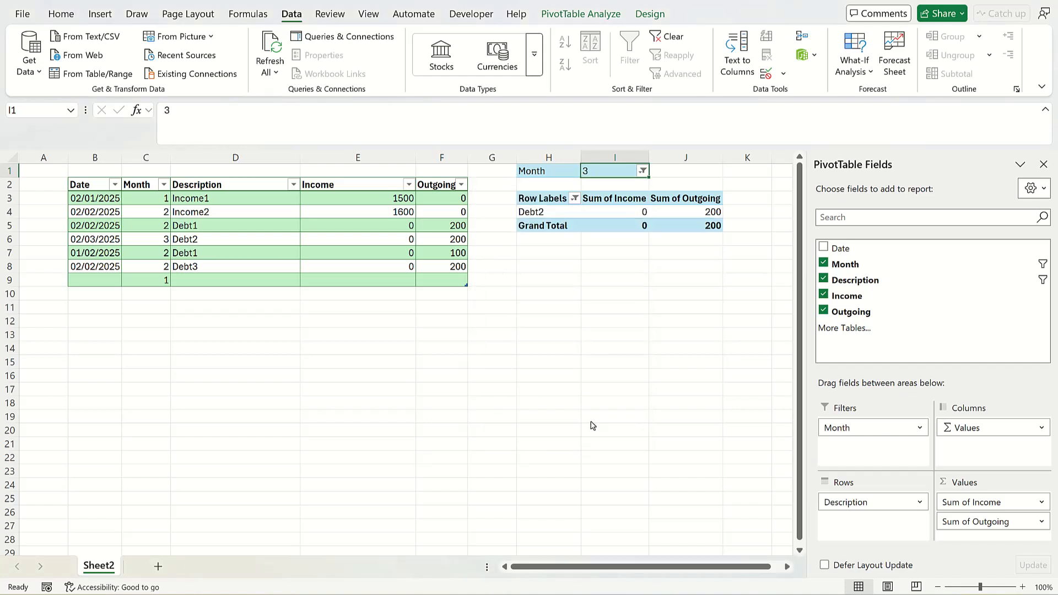
click(574, 199)
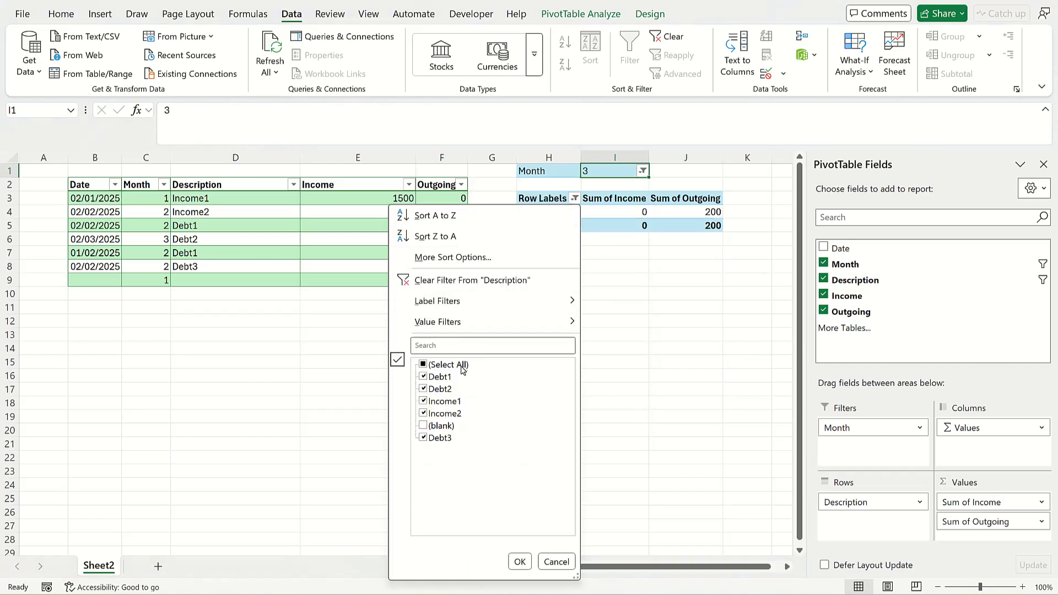
click(517, 562)
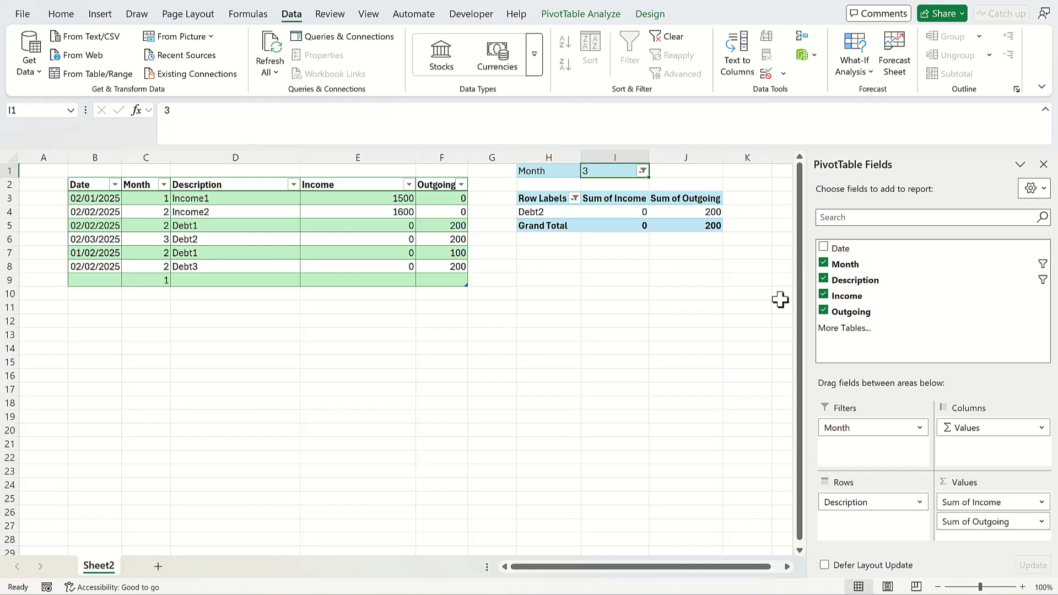
- Close the PivotTable field list and insert a Clustered Column PivotChart from the PivotTable
click(1045, 165)
click(689, 211)
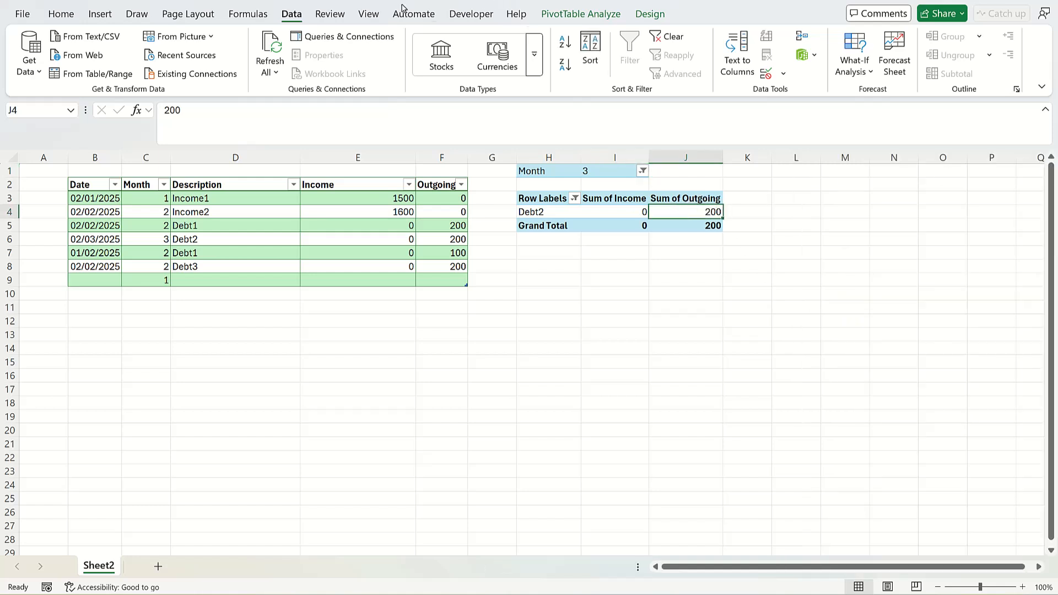
click(94, 15)
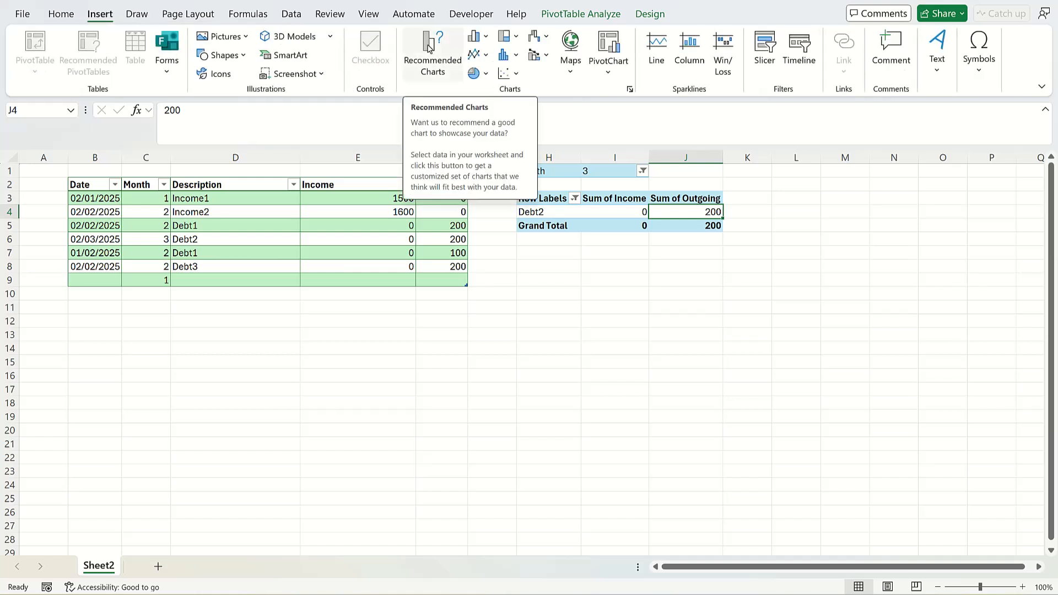
click(609, 64)
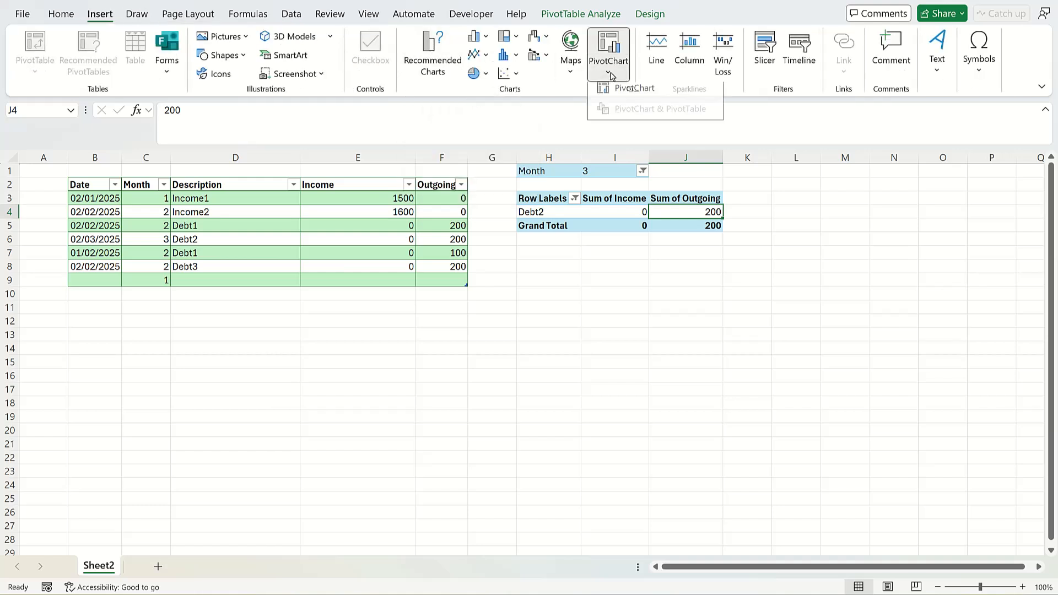
click(628, 96)
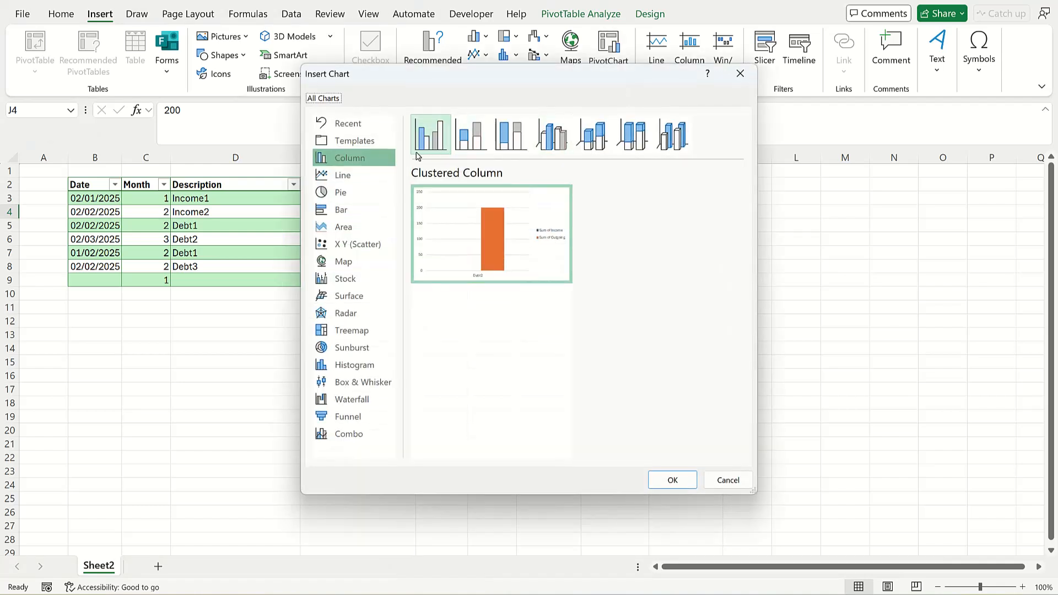
click(672, 479)
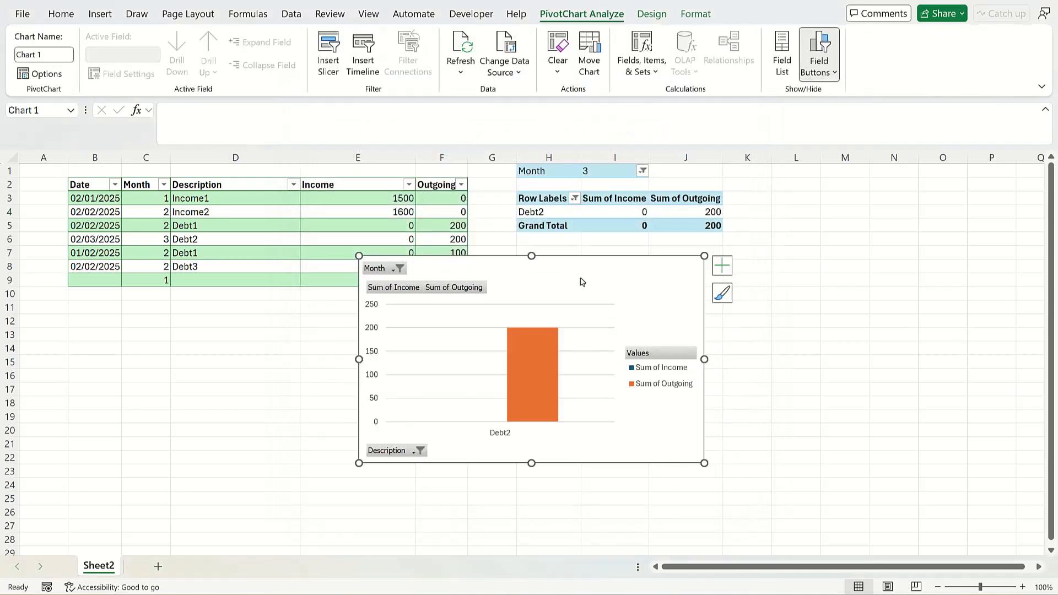
- Move the PivotChart beside the PivotTable, narrow it to start at column K, and deselect it
drag(583, 283, 916, 185)
drag(693, 287, 744, 280)
click(653, 321)
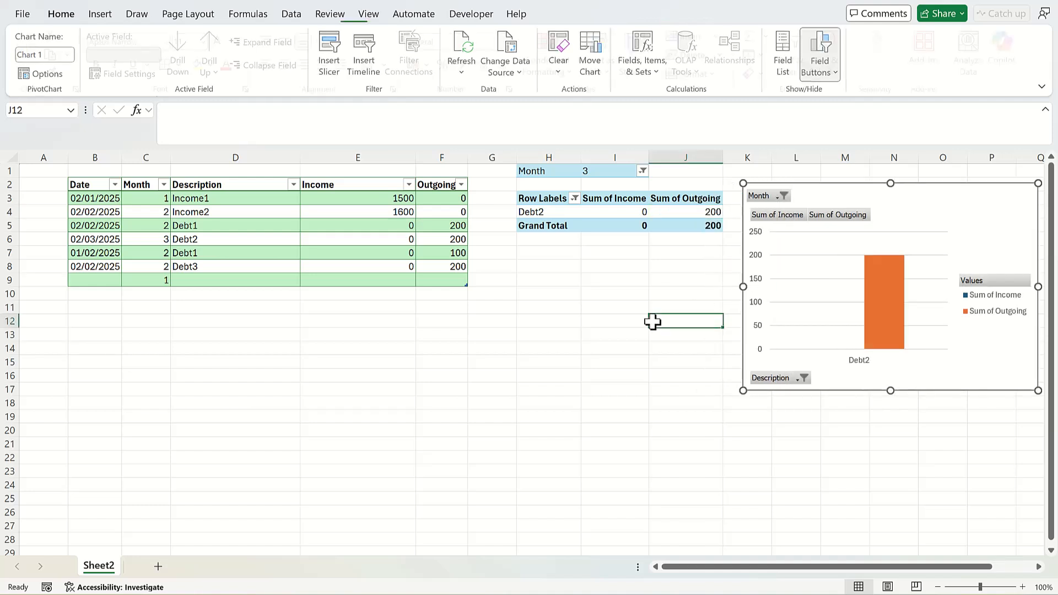
- Switch the PivotTable's month filter to 1 and from there to 2, updating the PivotChart each time
click(643, 170)
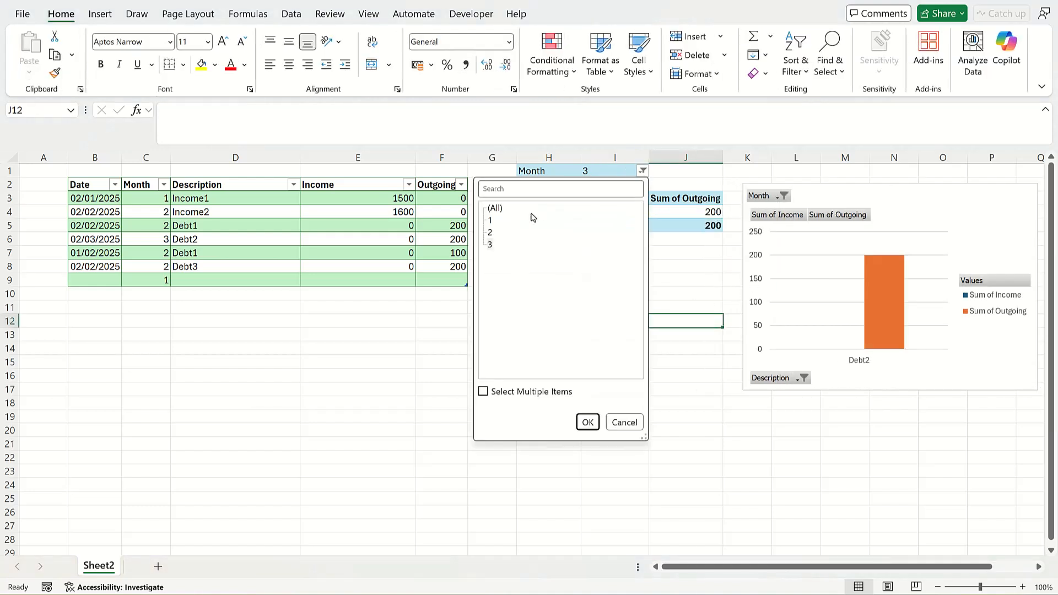
click(489, 221)
click(588, 424)
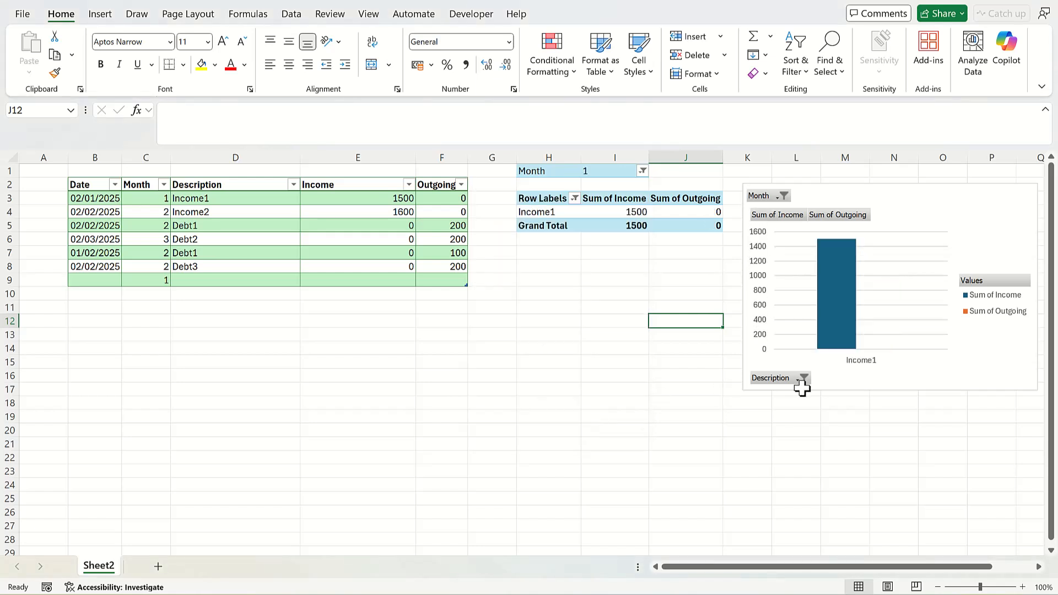
click(643, 172)
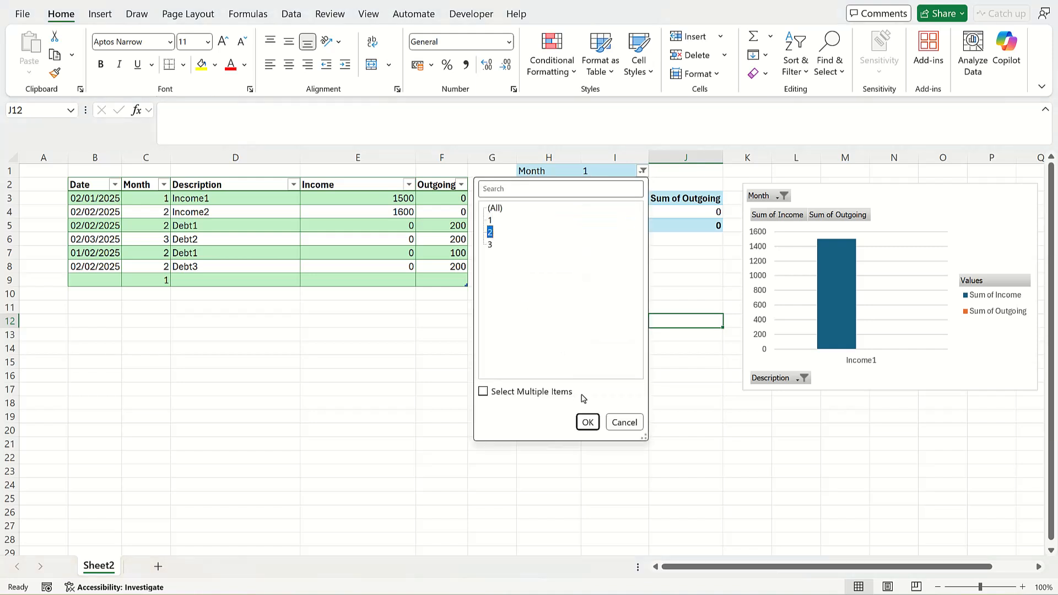
click(588, 422)
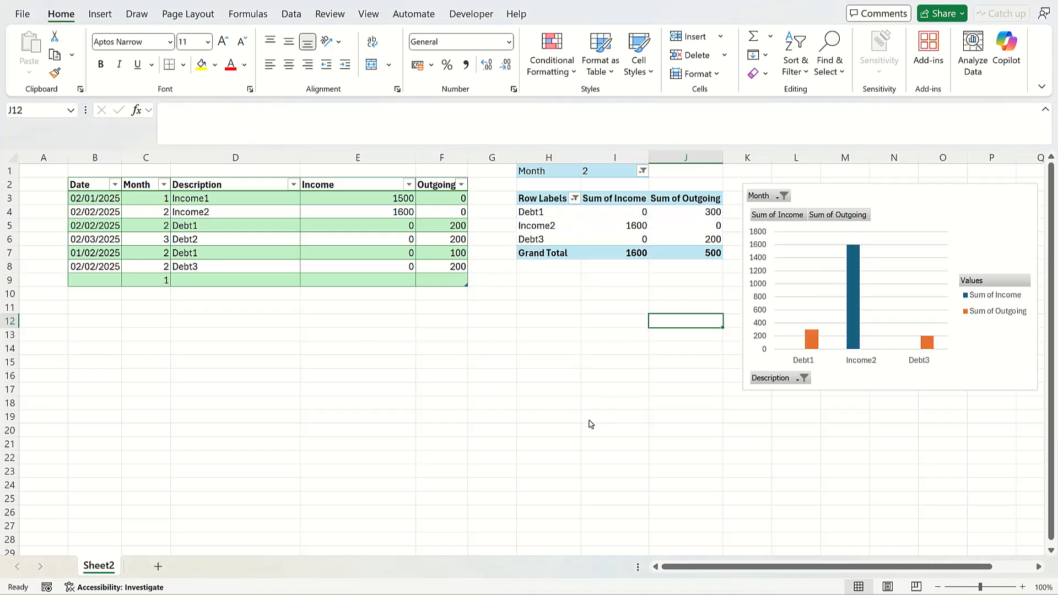